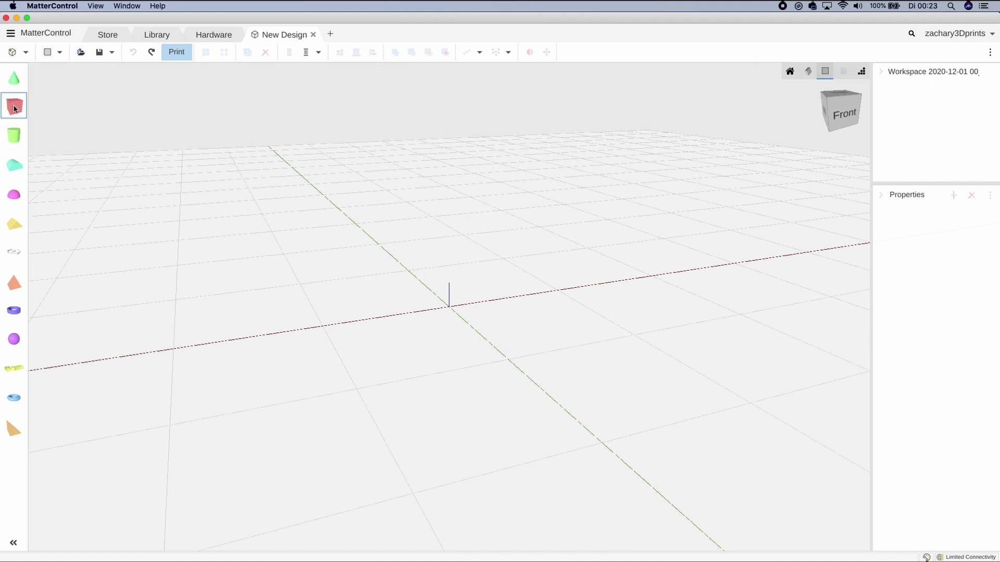
Add a box sized 180 wide, 100 deep and 5 high, then drop a default text object beside it.
drag(17, 110, 459, 307)
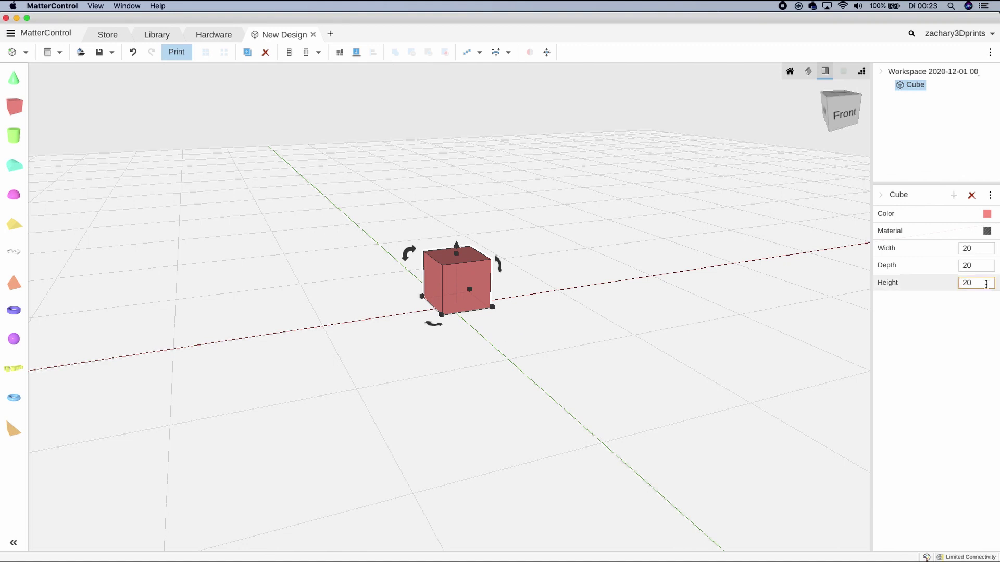
click(964, 283)
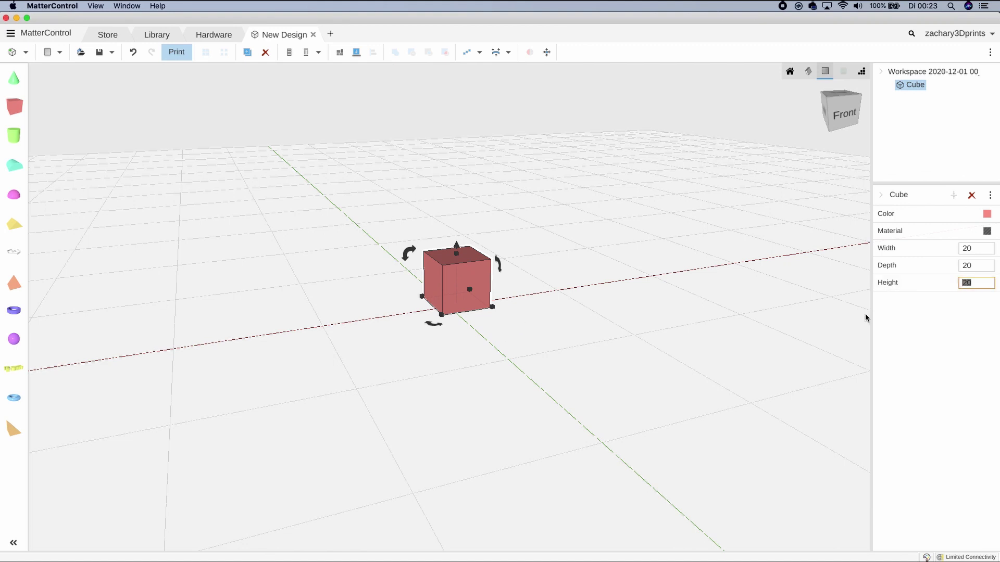
text(5)
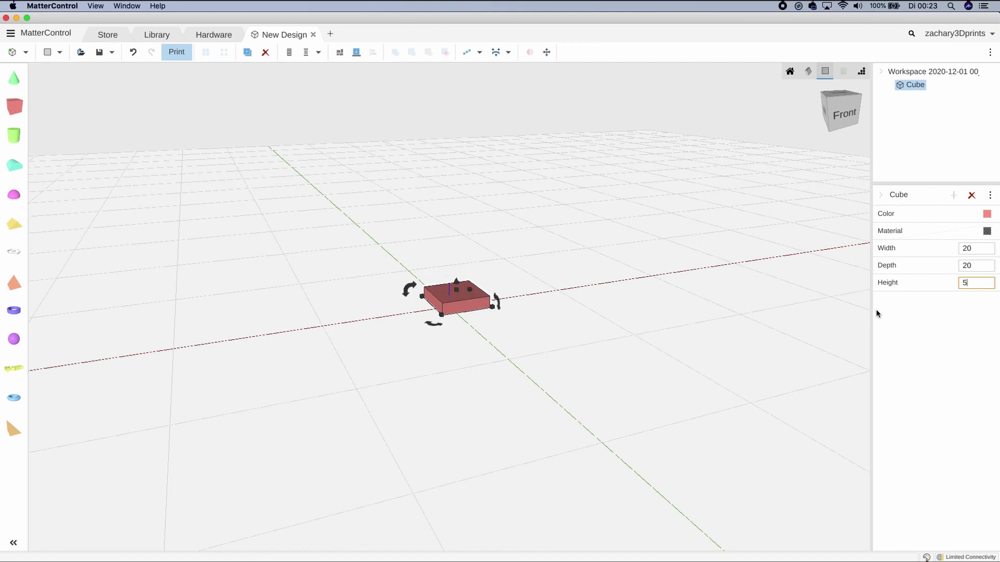
click(975, 248)
double_click(975, 248)
text(180)
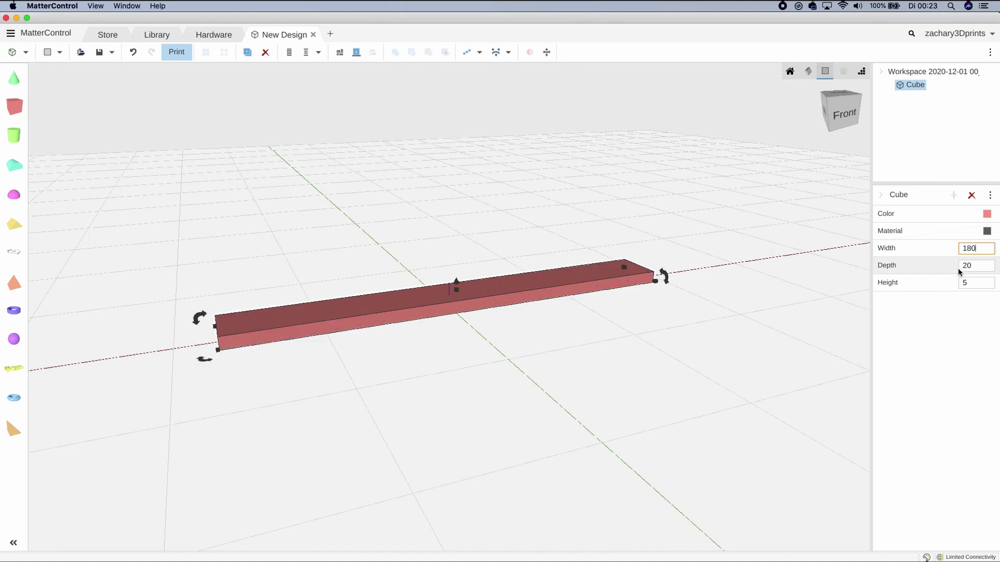
click(978, 266)
double_click(979, 266)
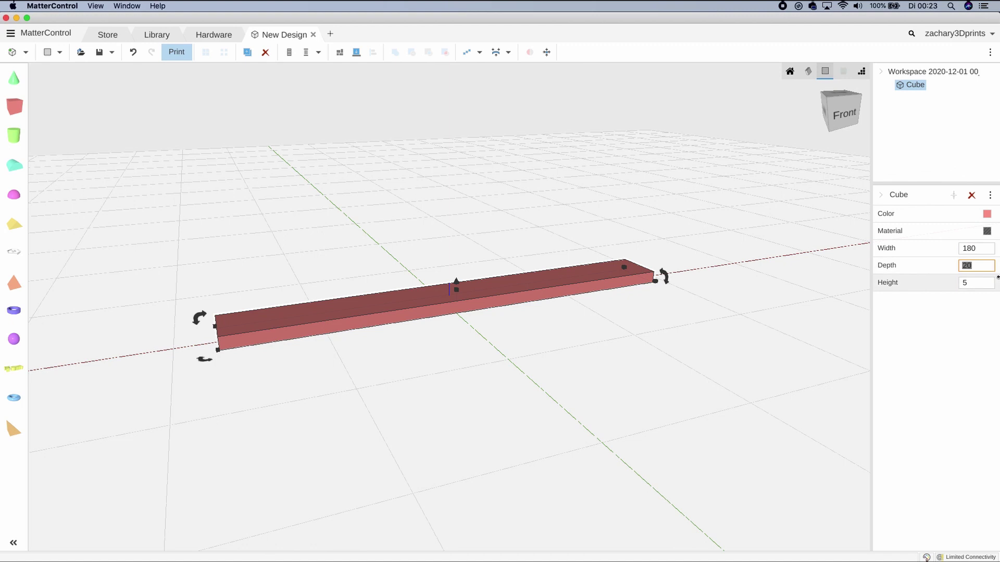
text(100)
key(Return)
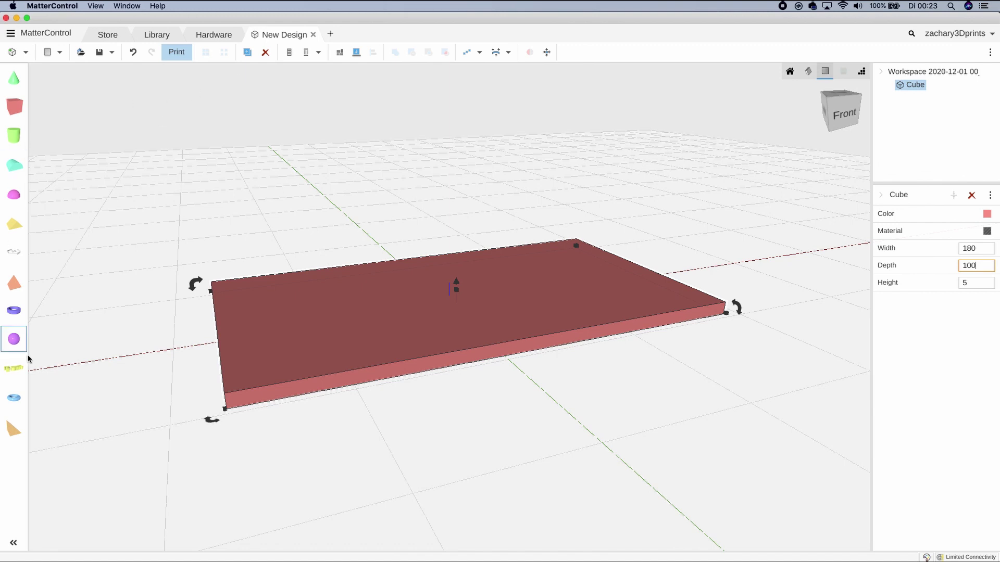
drag(22, 372, 531, 401)
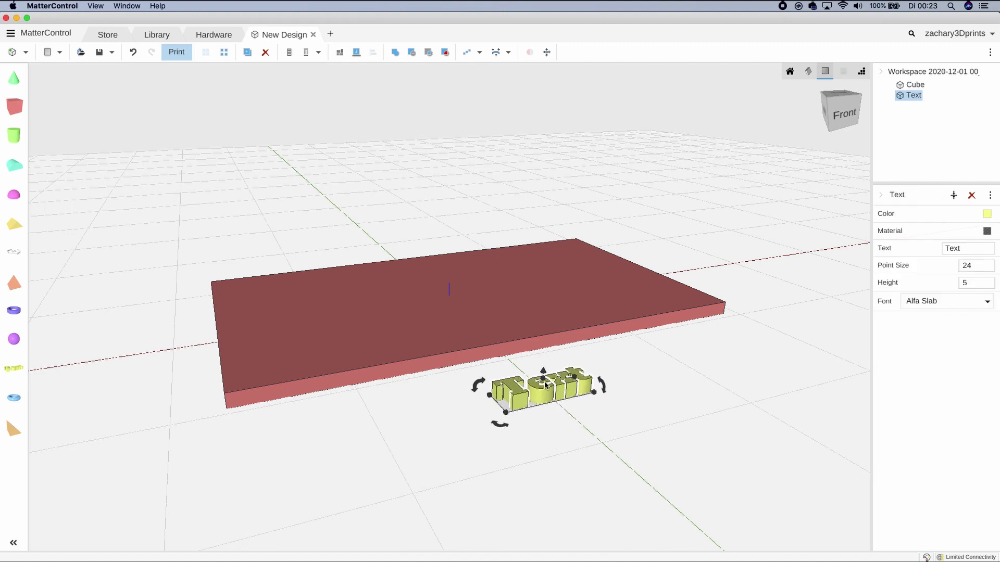
Change the text object to read 'Z3DP' with point size 30 and height 3.
click(841, 94)
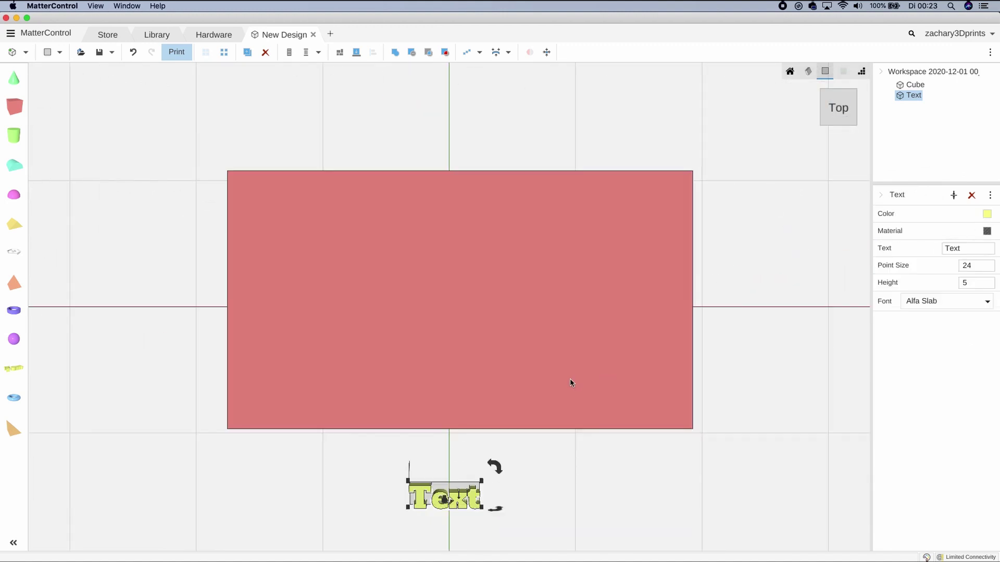
middle_drag(571, 378, 614, 158)
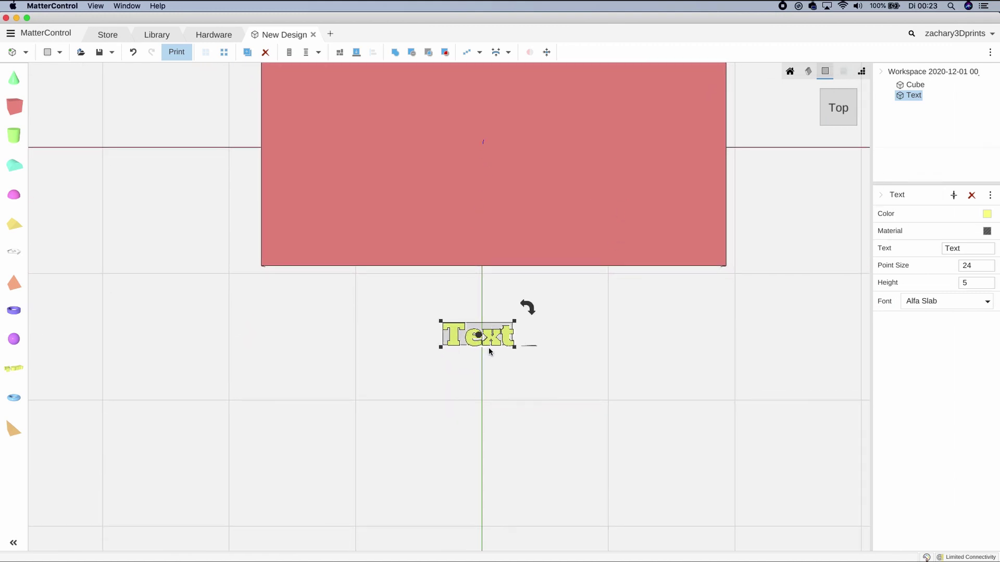
click(986, 252)
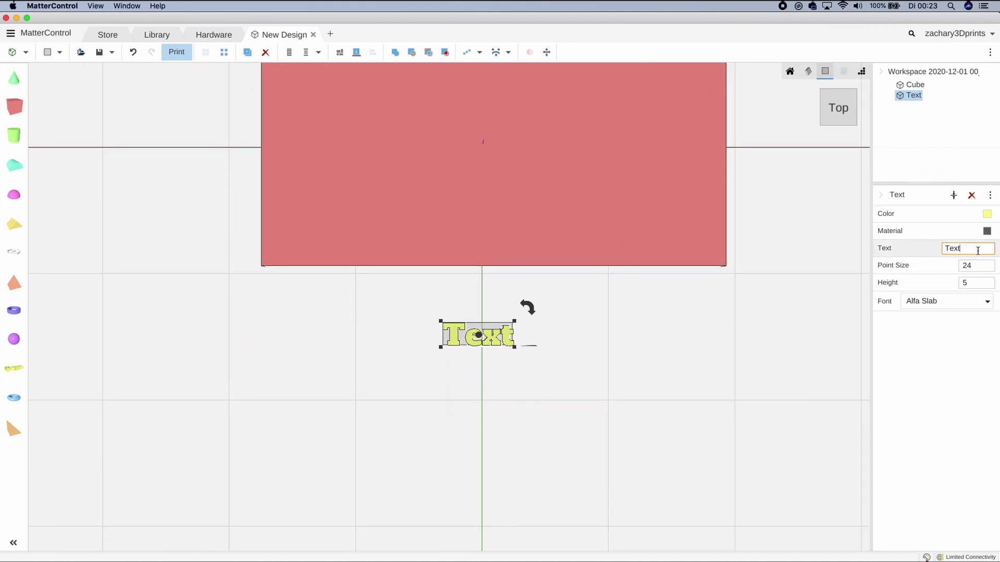
drag(977, 251, 903, 251)
key(BackSpace)
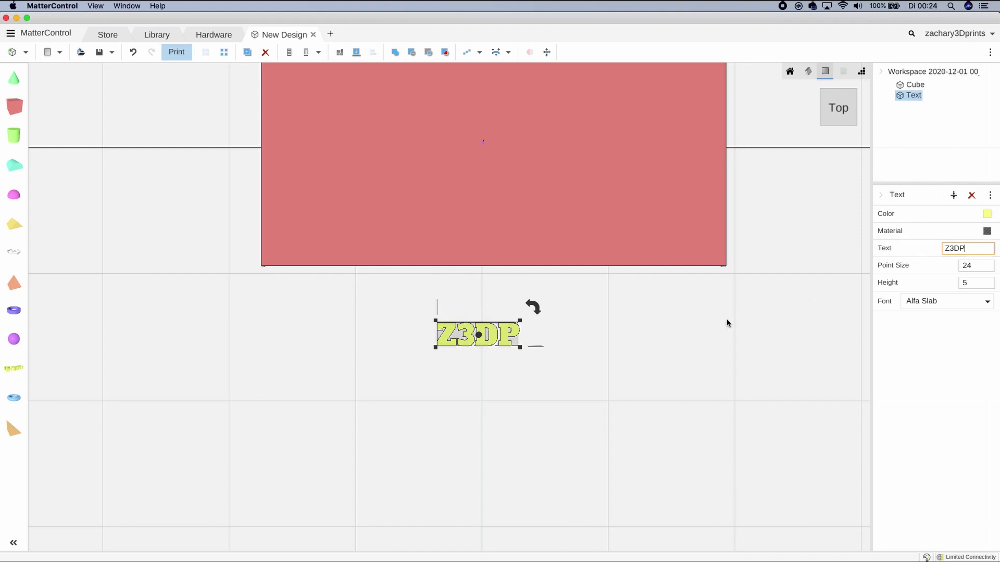
click(980, 265)
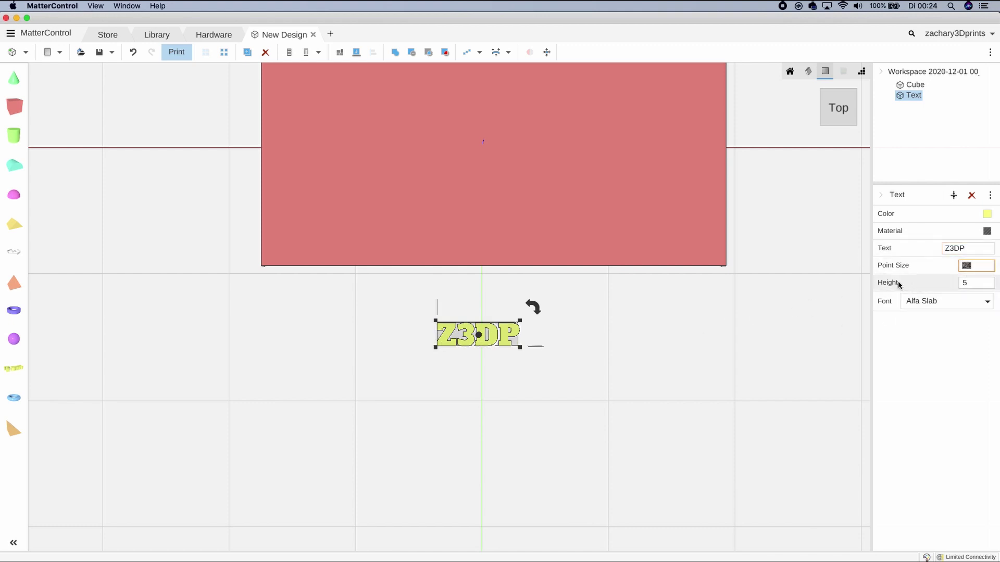
text(30)
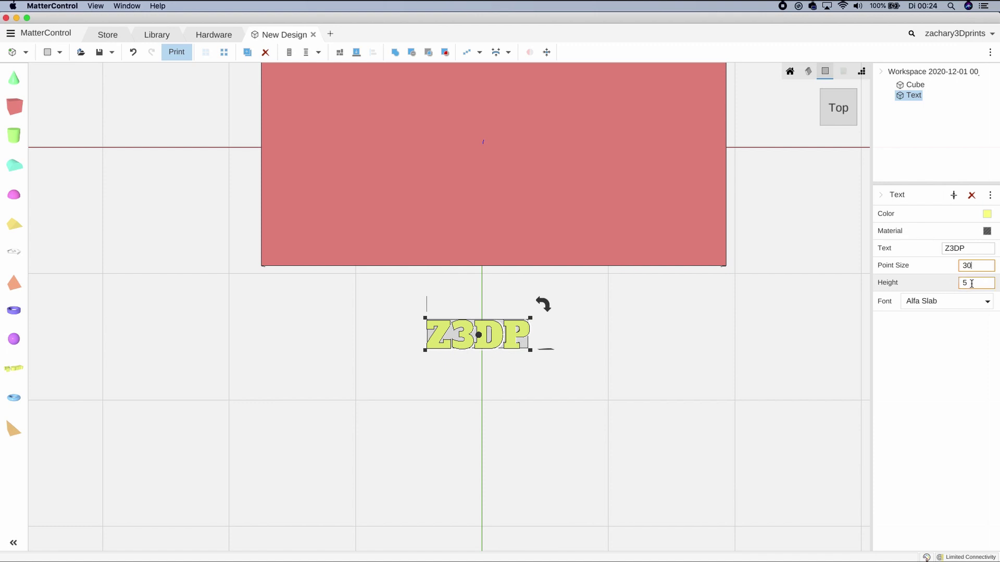
click(971, 284)
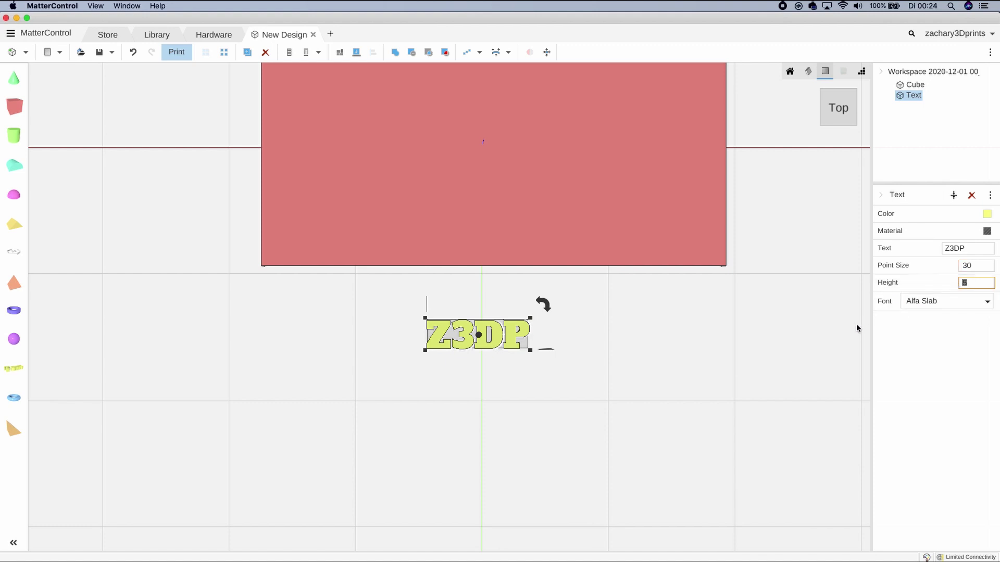
text(3)
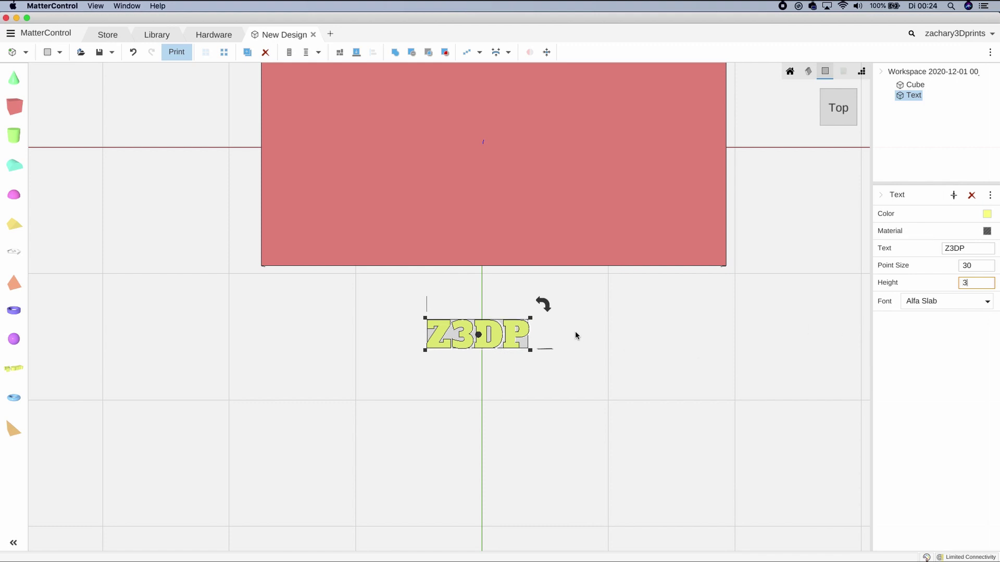
right_drag(575, 332, 548, 303)
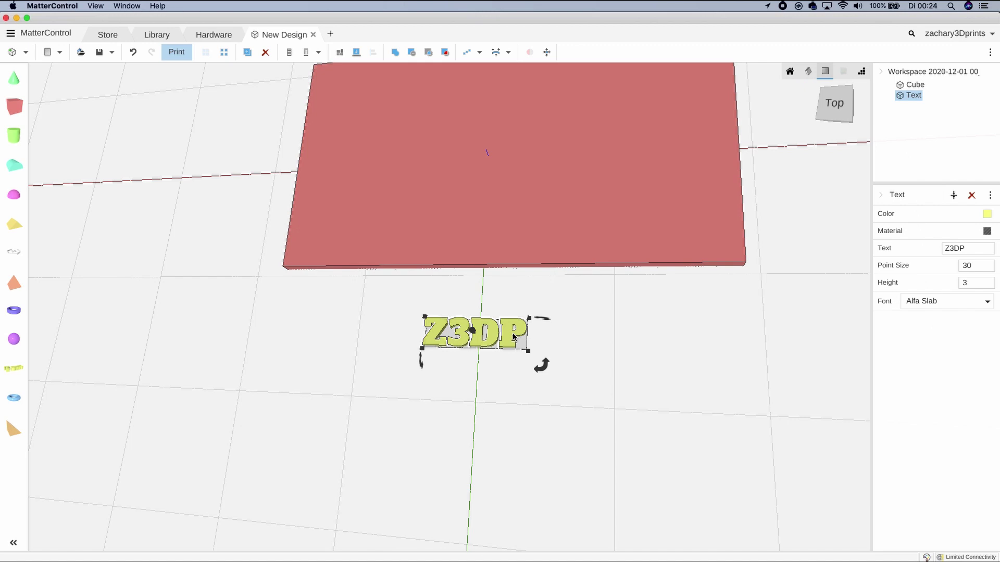
Duplicate the Z3DP text, move the copy below it, and change its wording to 'BEER HOLDER'.
key(ctrl+d)
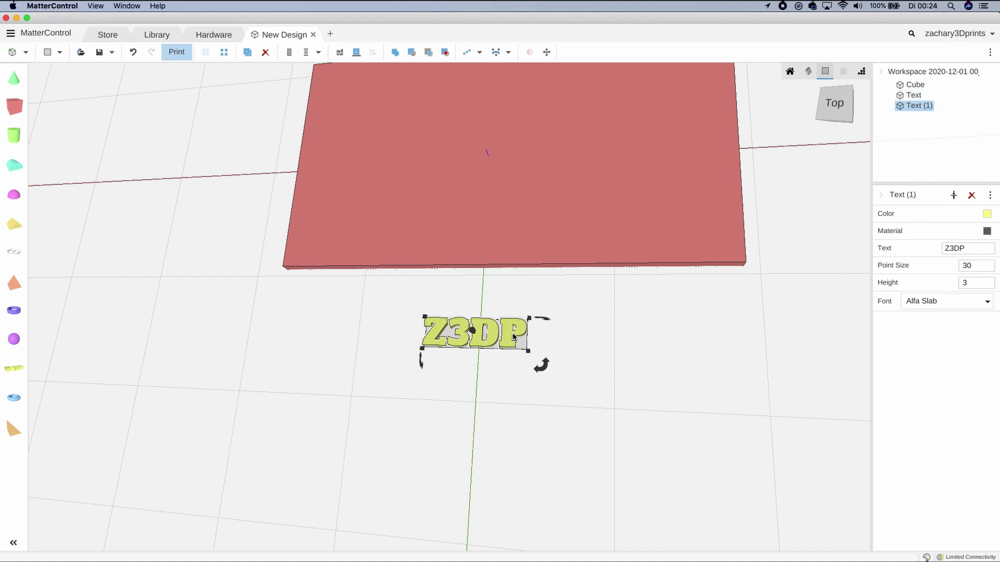
drag(513, 336, 509, 387)
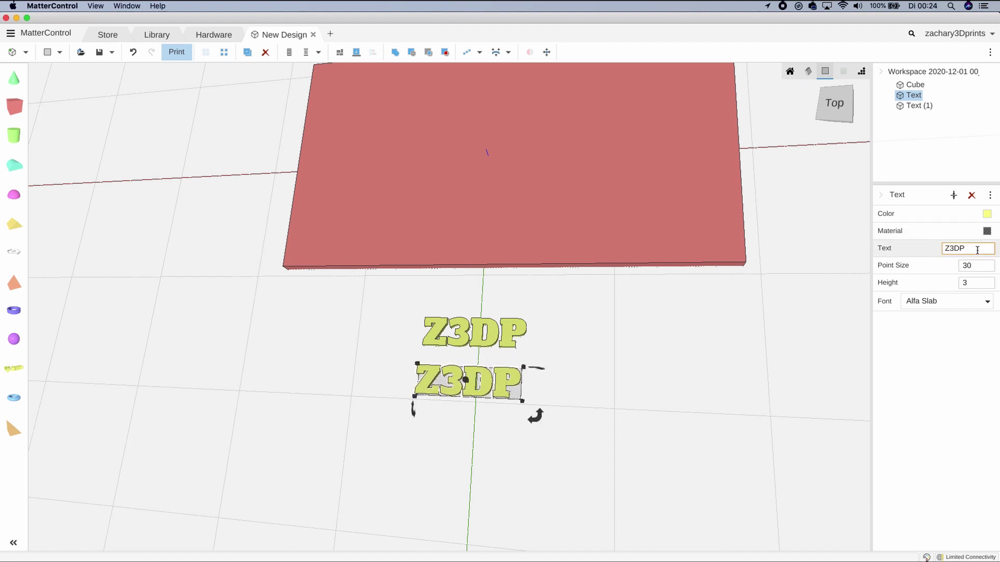
click(977, 249)
key(BackSpace)
text(BEER)
text( HOLD)
text(ER)
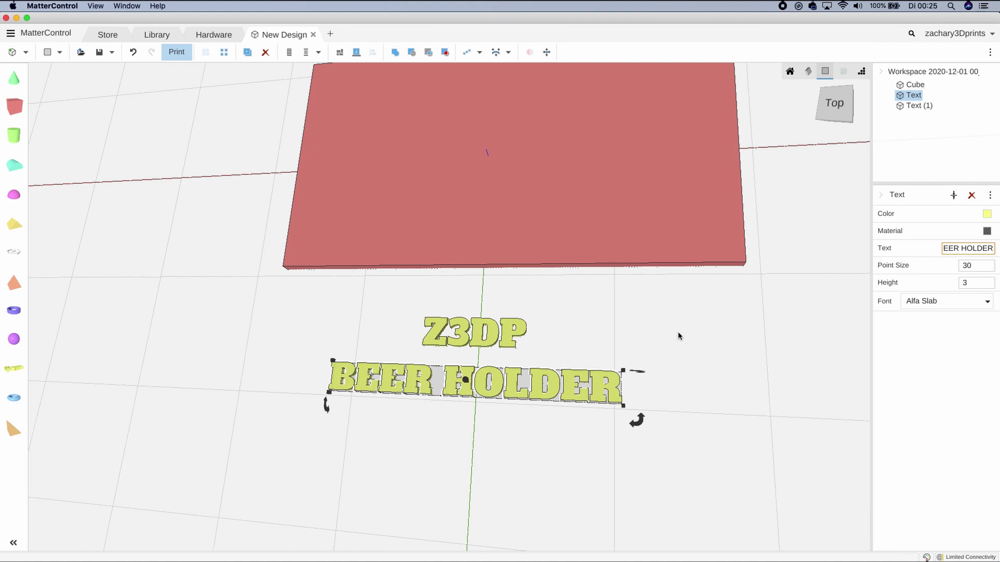
click(945, 303)
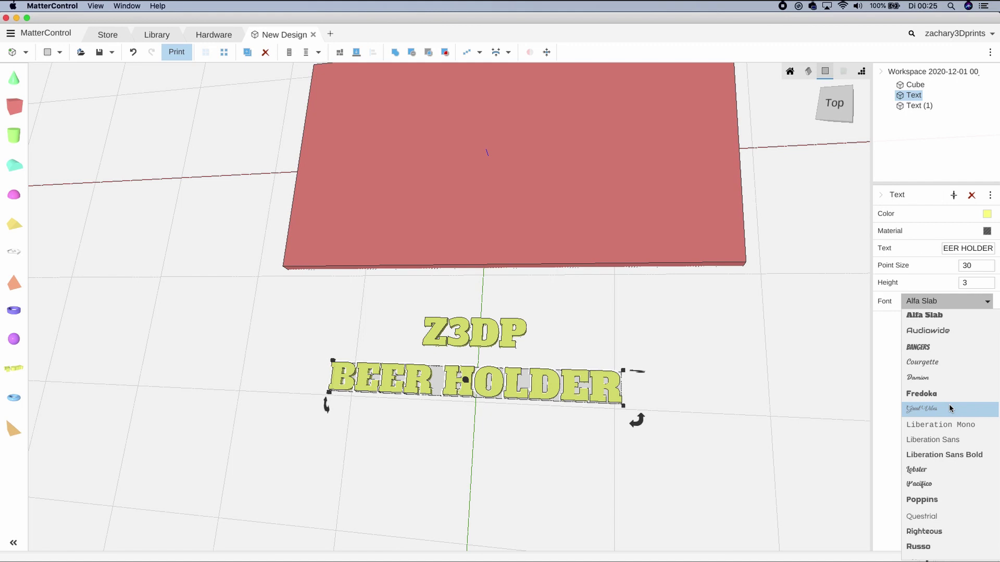
Try Liberation Sans Bold on the text lines, then set Z3DP to the Poppins font.
click(930, 456)
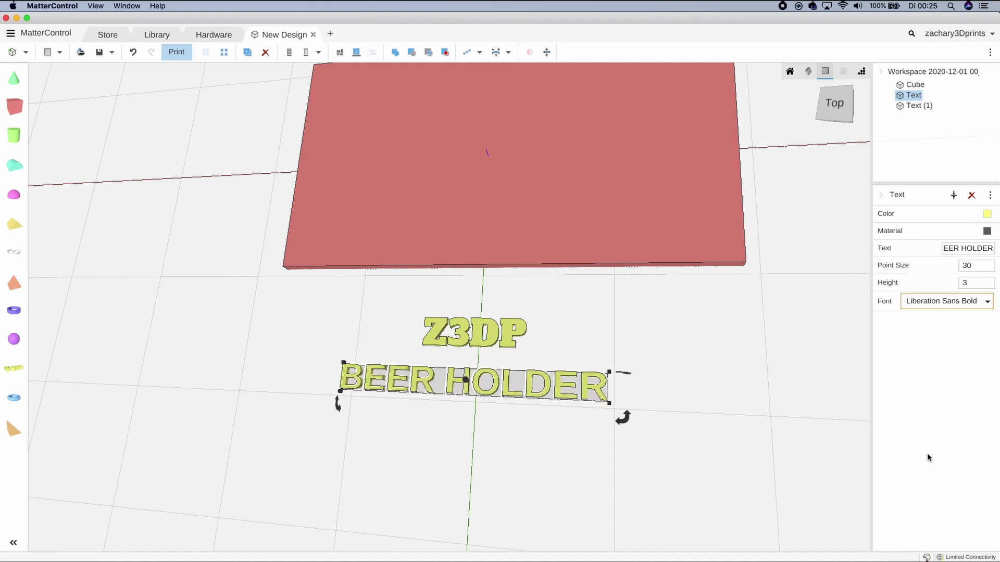
click(516, 342)
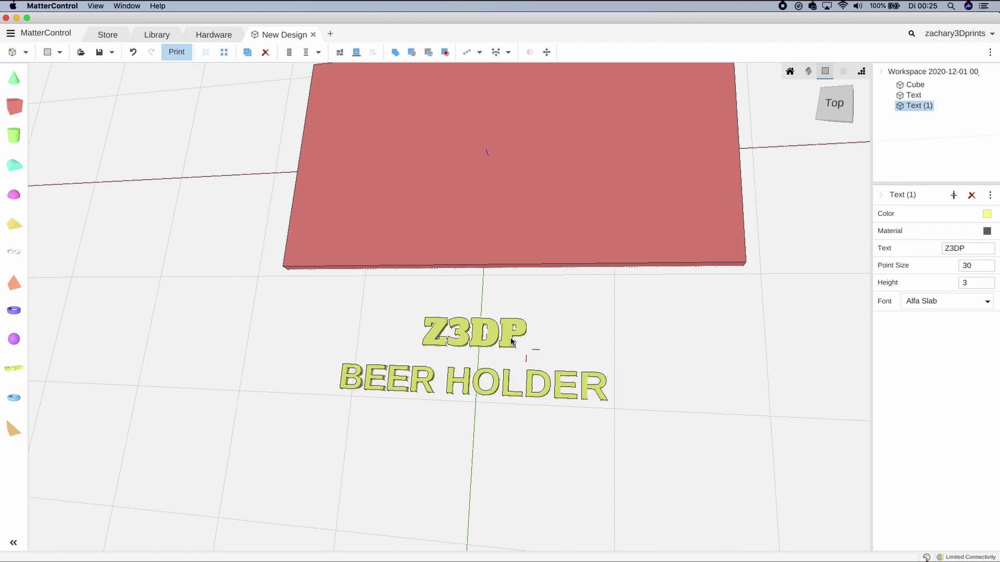
click(976, 306)
click(963, 456)
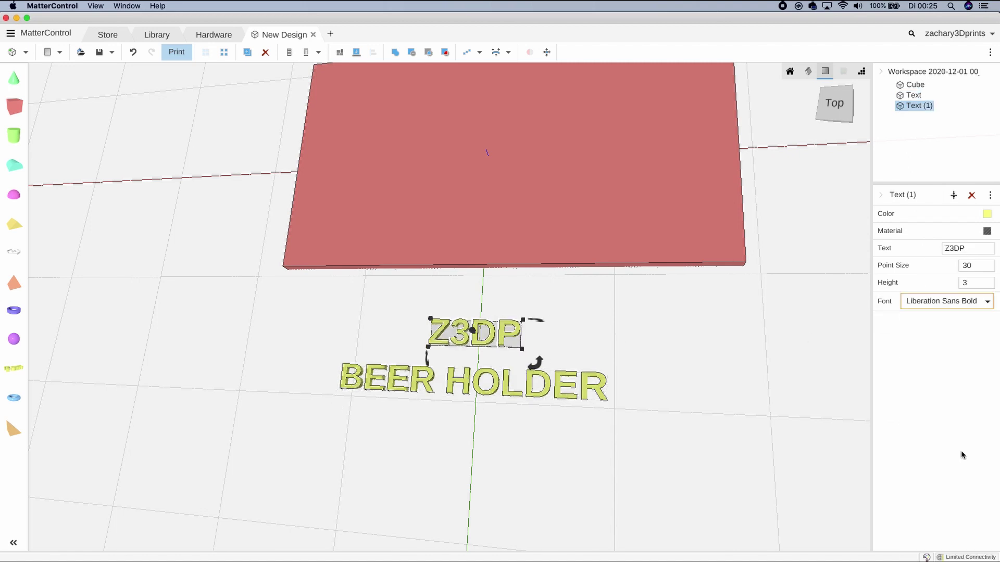
click(952, 305)
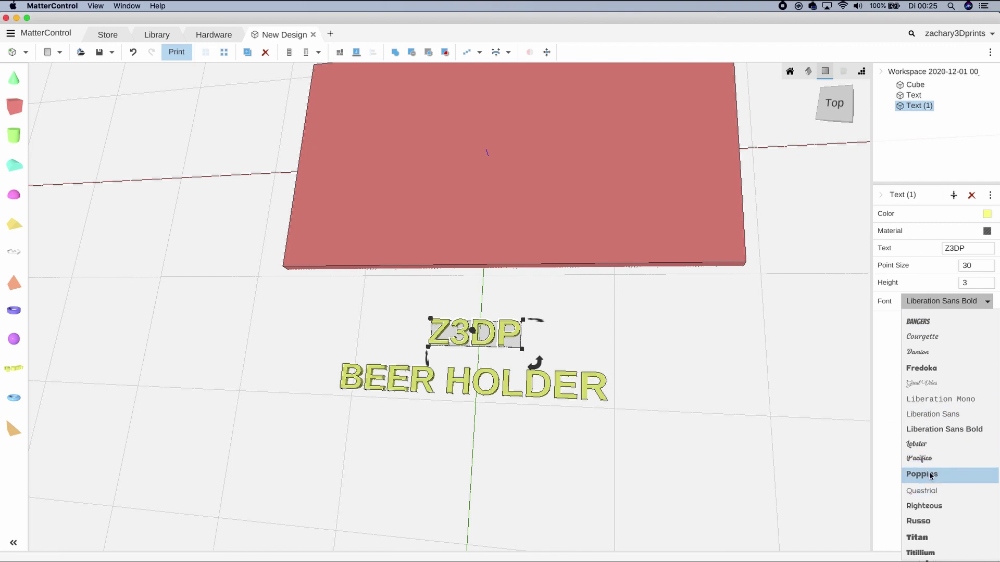
click(930, 475)
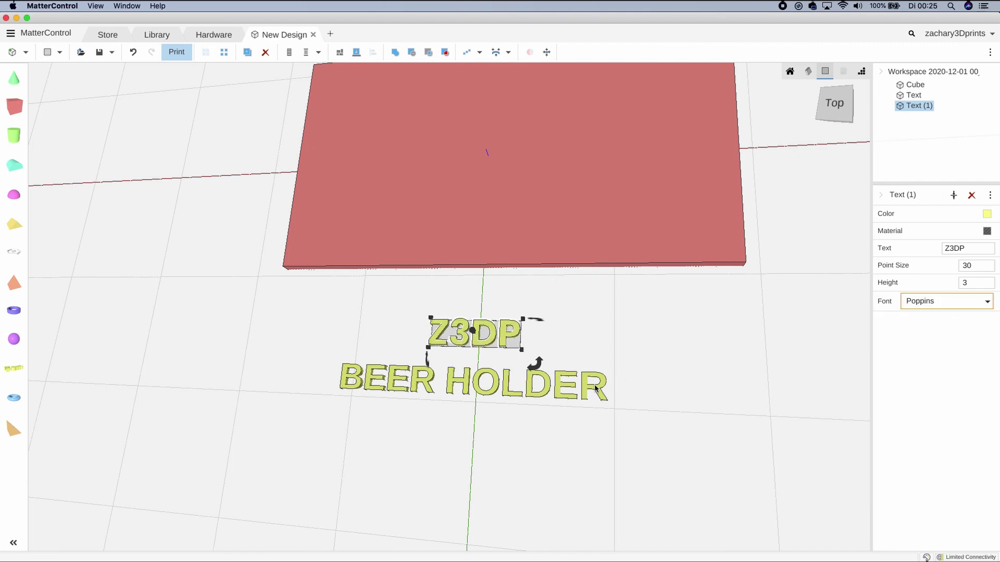
Set BEER HOLDER to Poppins as well and select both text lines together.
click(577, 392)
click(577, 391)
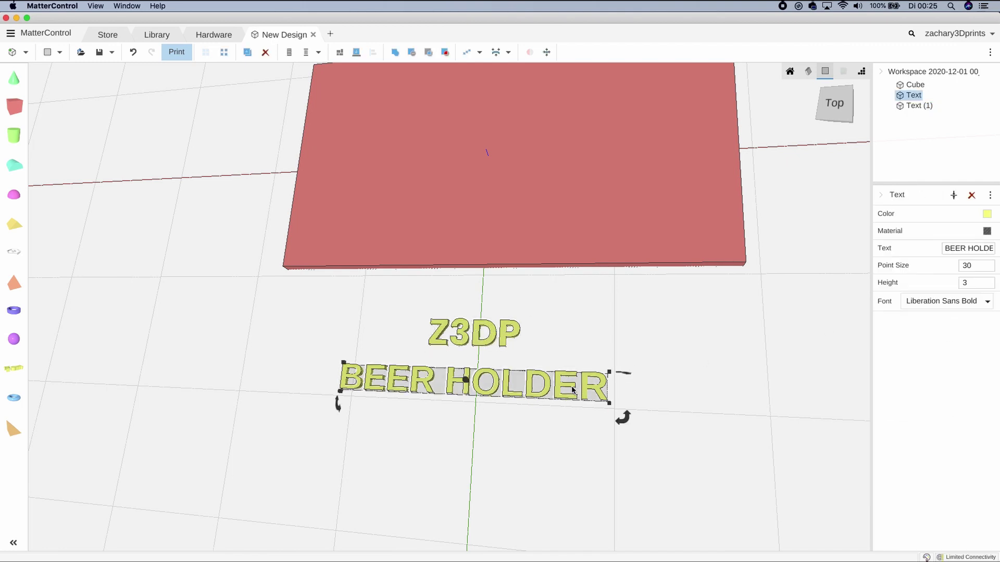
click(936, 303)
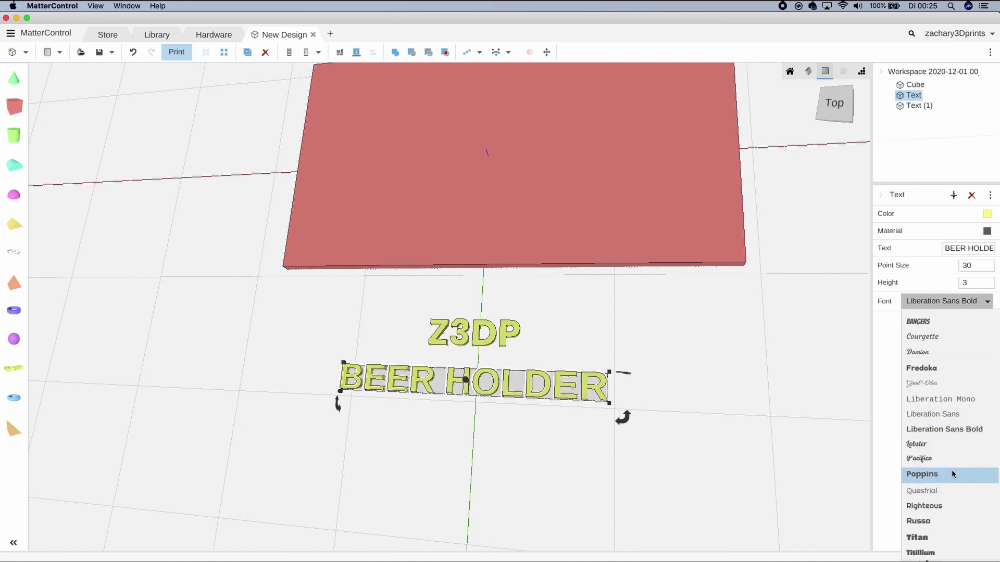
click(951, 470)
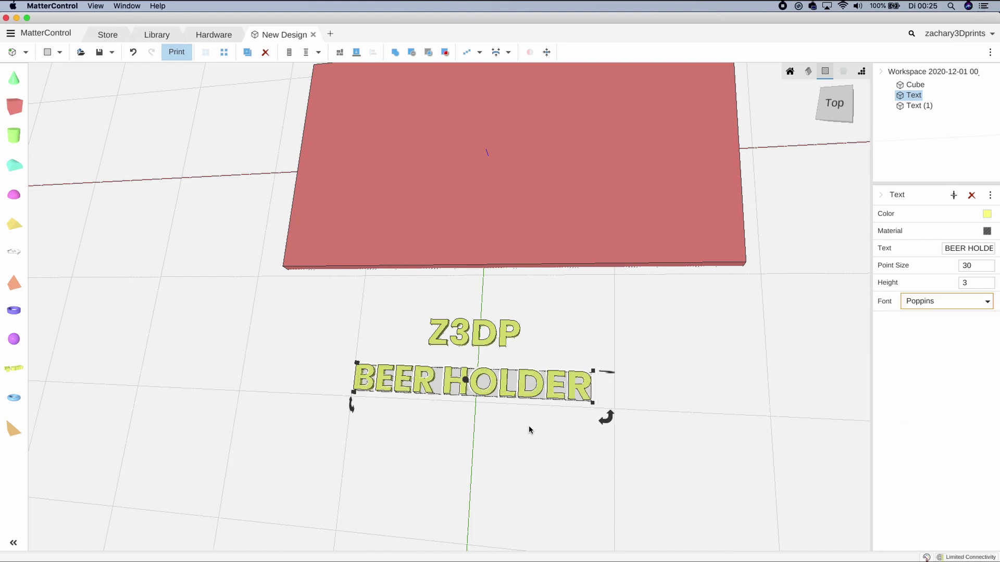
drag(583, 427, 419, 307)
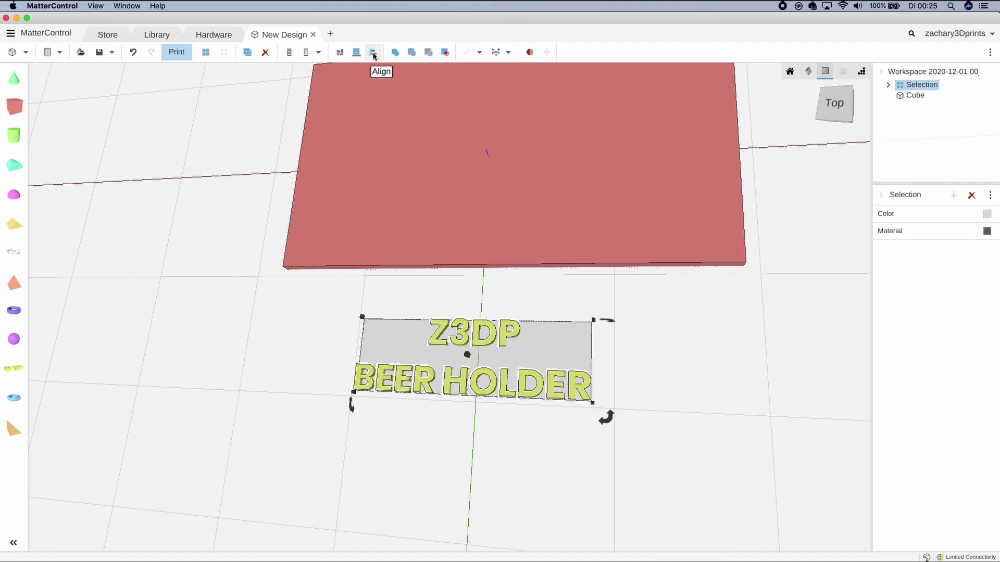
Align the two text lines to each other, centred on X and Z with Y left unaligned.
click(357, 53)
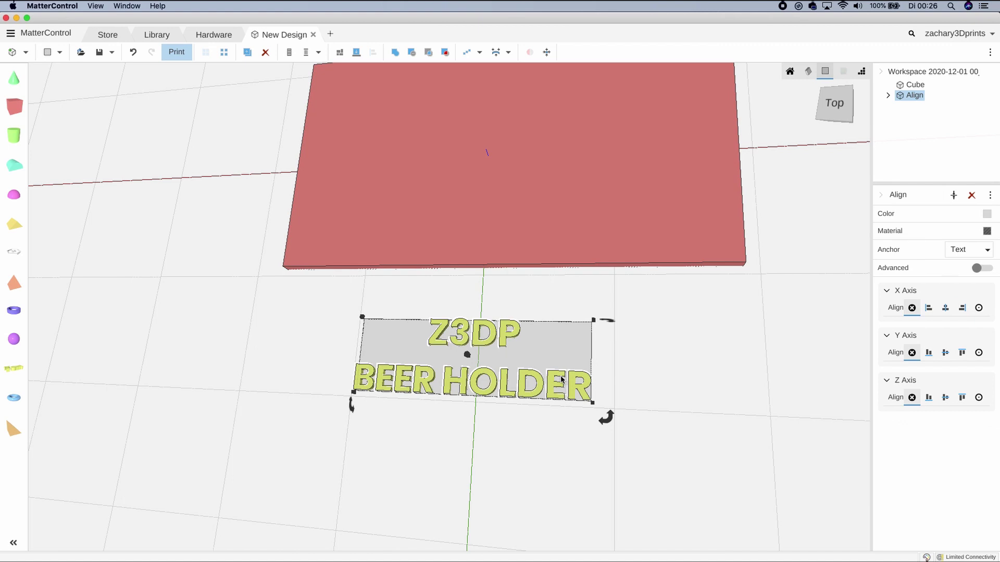
click(950, 311)
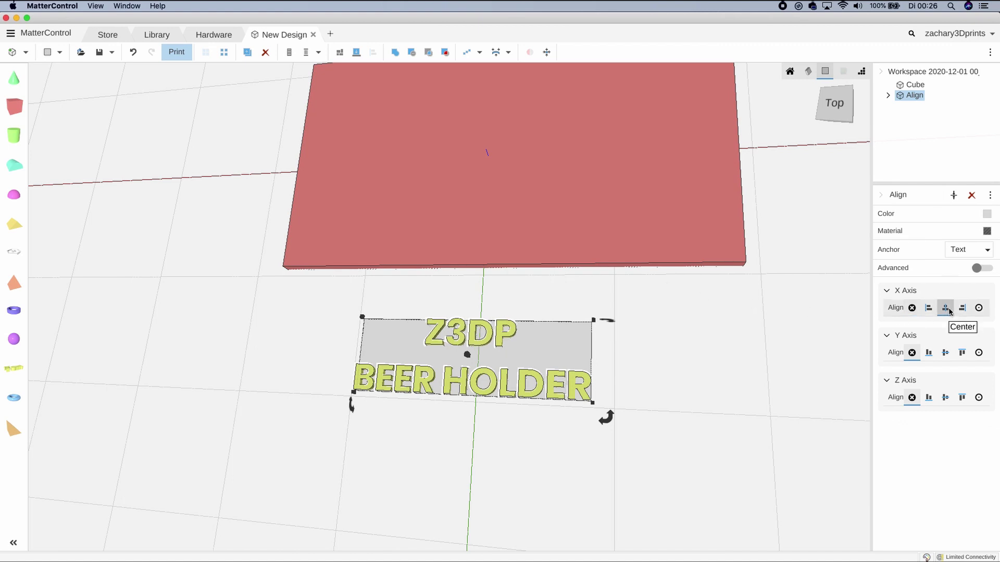
click(949, 357)
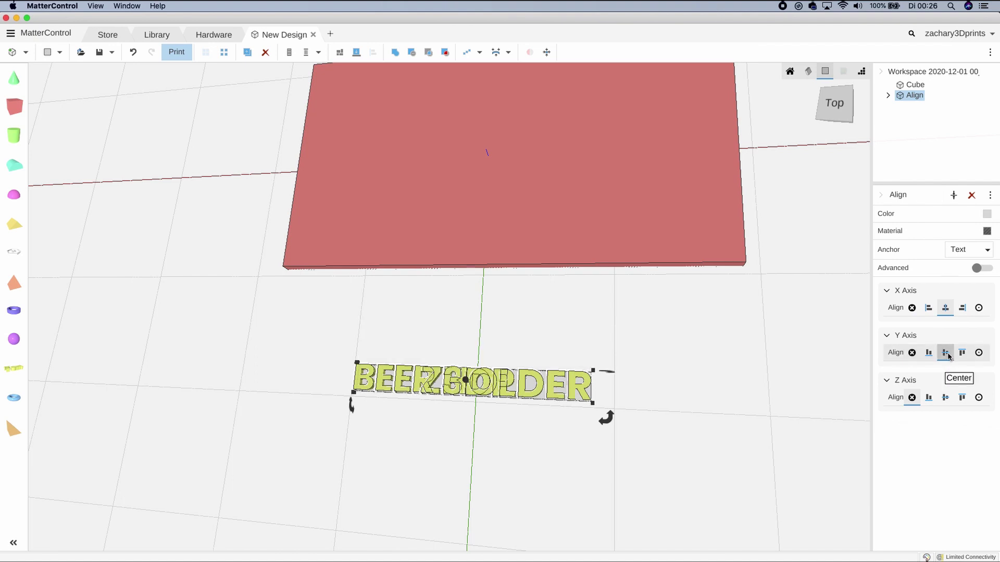
click(912, 352)
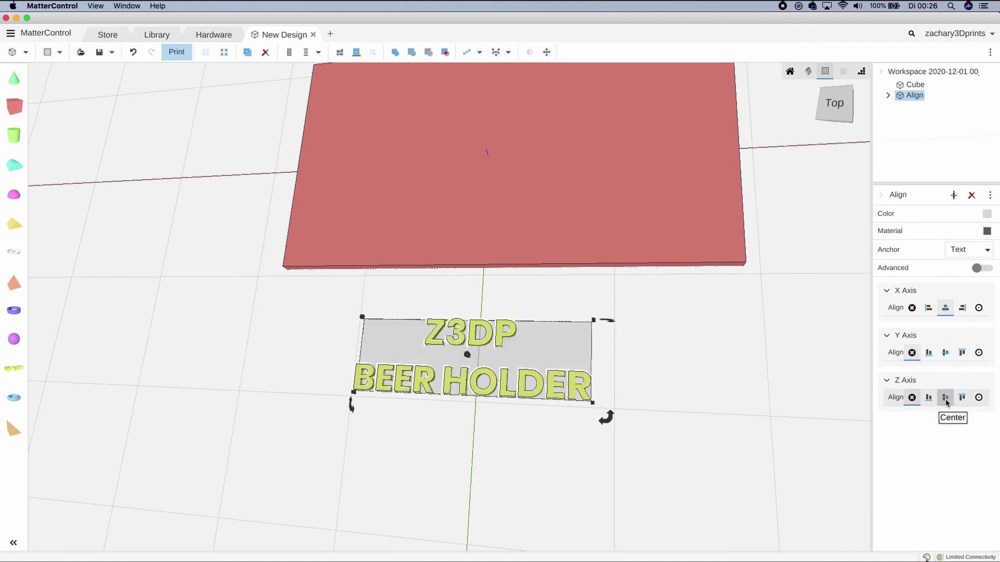
click(946, 398)
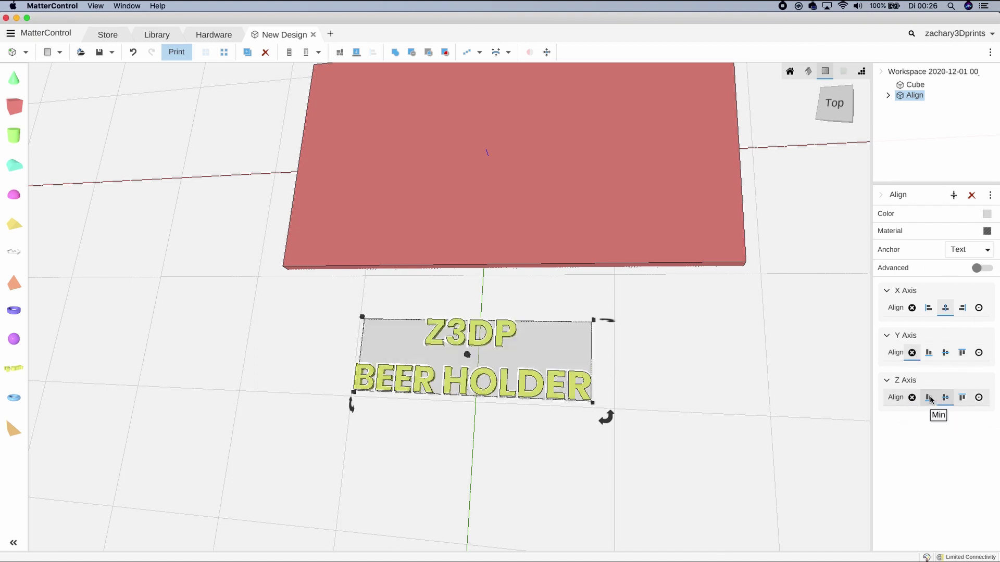
click(961, 398)
click(946, 398)
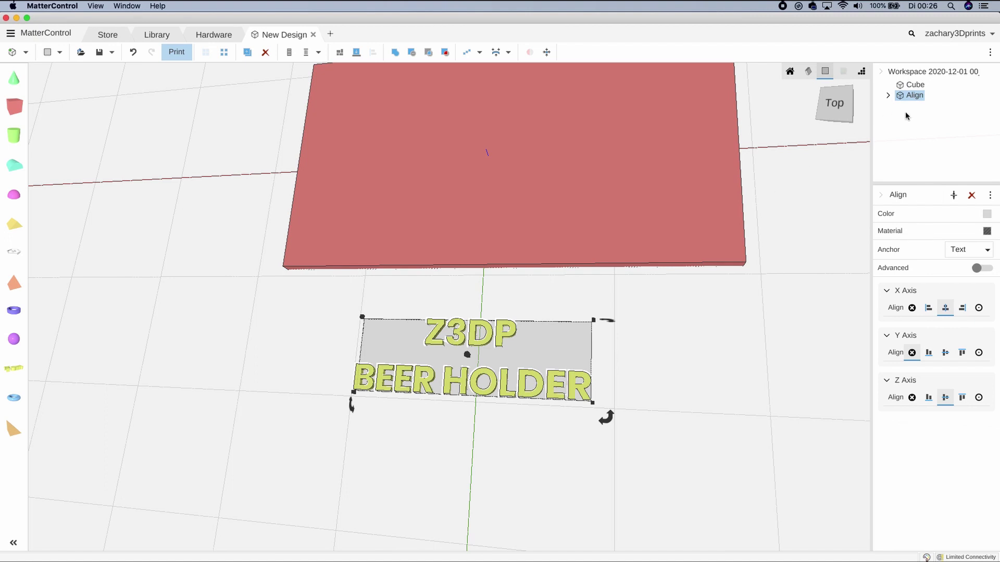
Drag the aligned lettering group over the middle of the plate and select everything.
drag(519, 360, 525, 161)
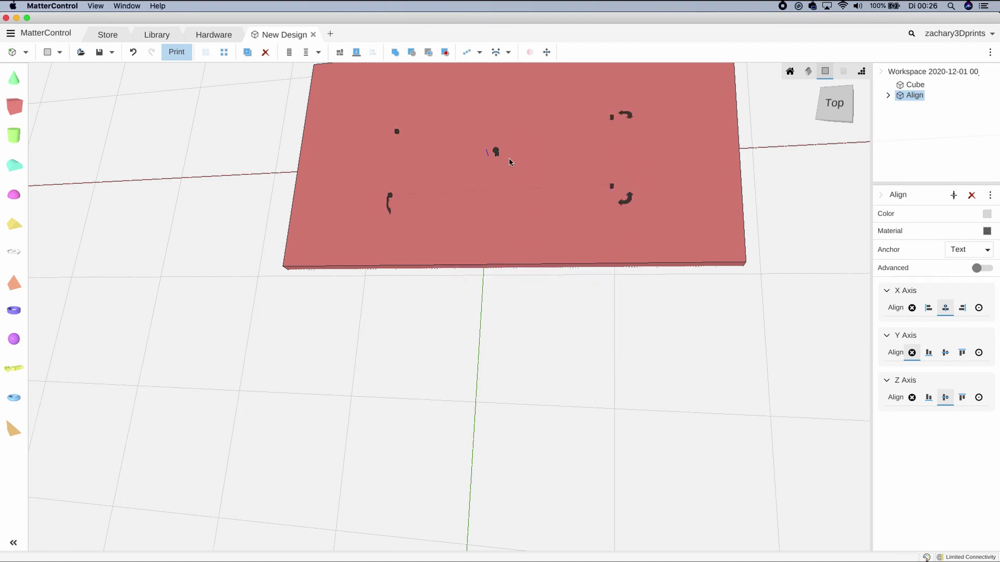
right_drag(508, 158, 529, 245)
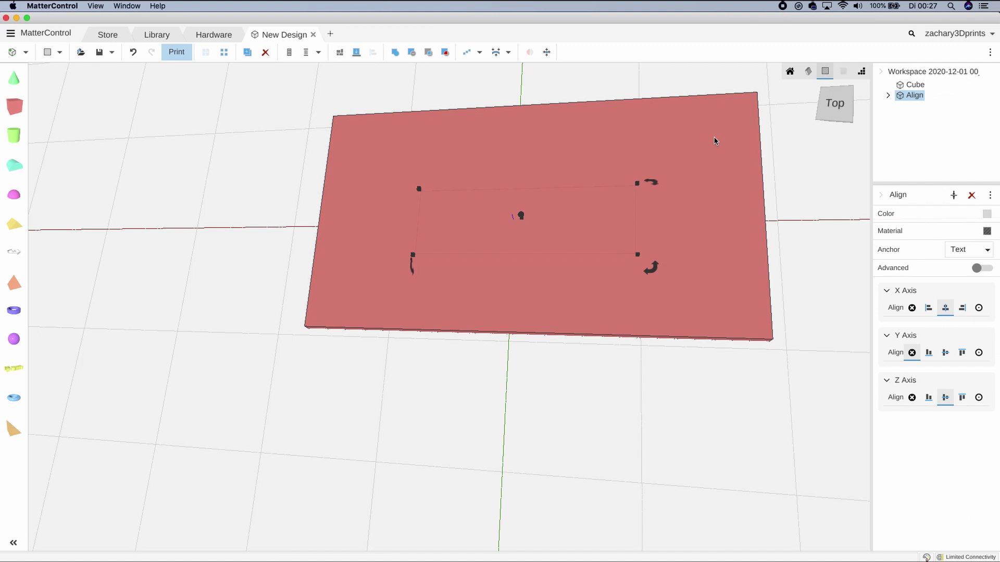
key(ctrl+a)
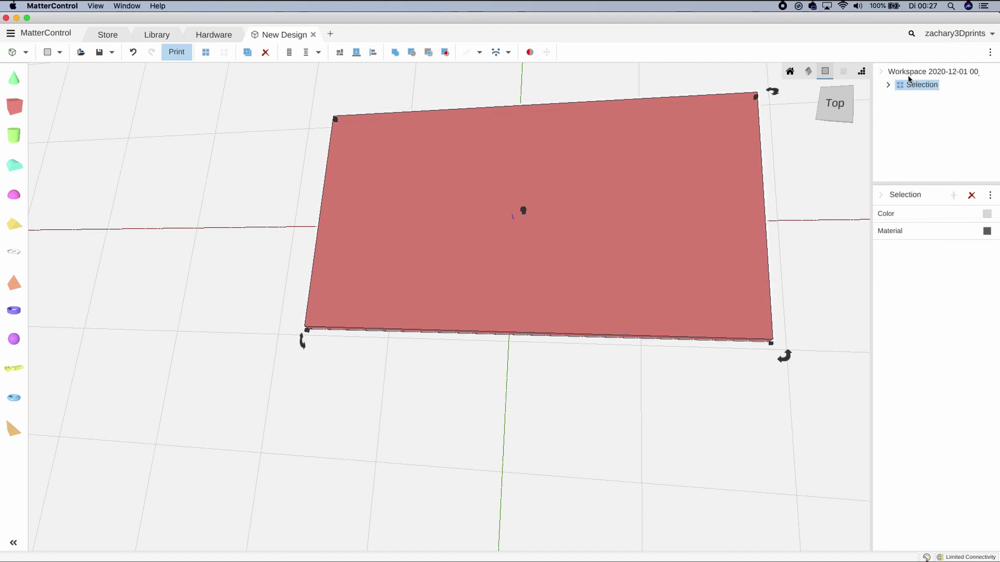
Align the lettering to the Cube anchor with Z set to Max so it sits on the plate's top.
click(373, 53)
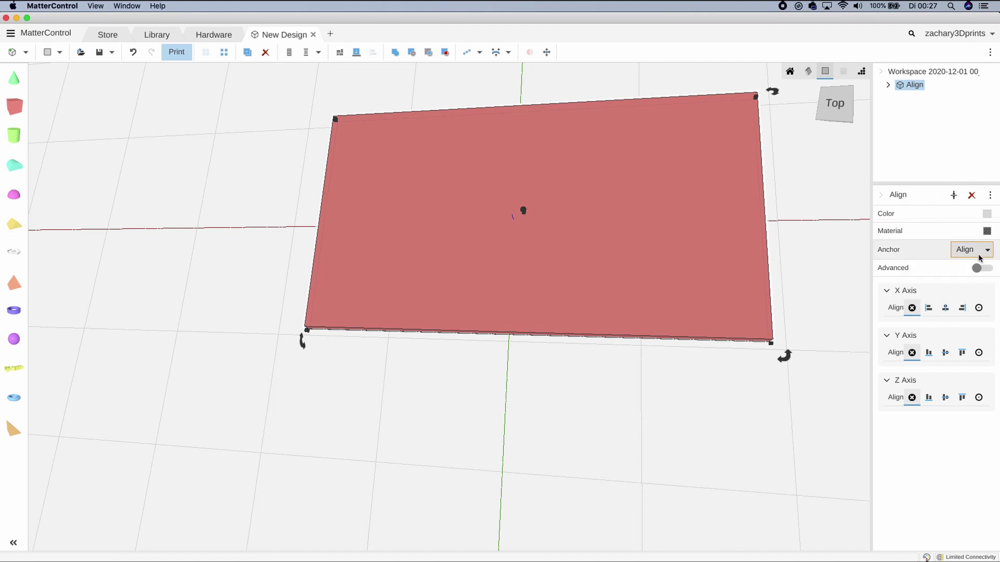
click(979, 254)
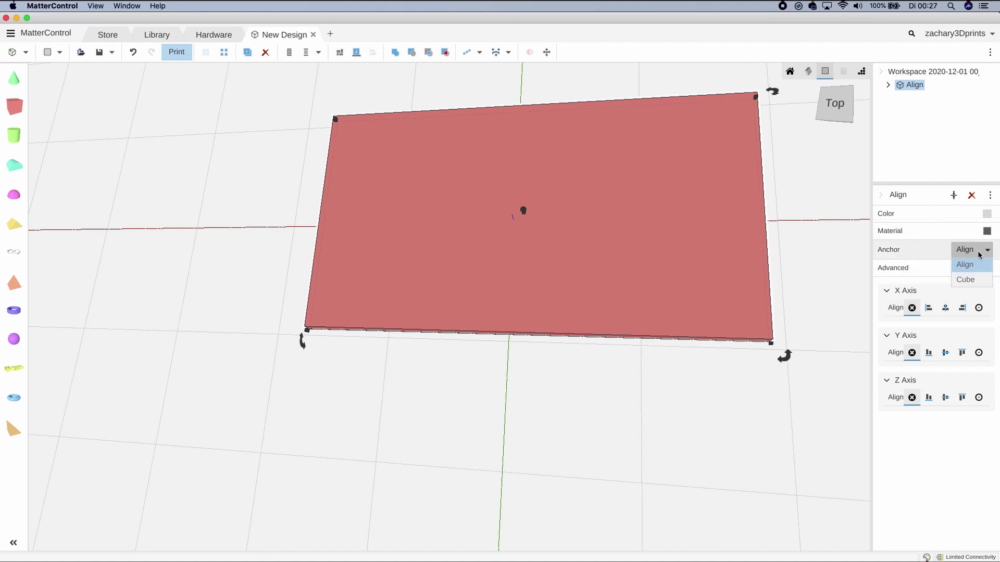
click(965, 281)
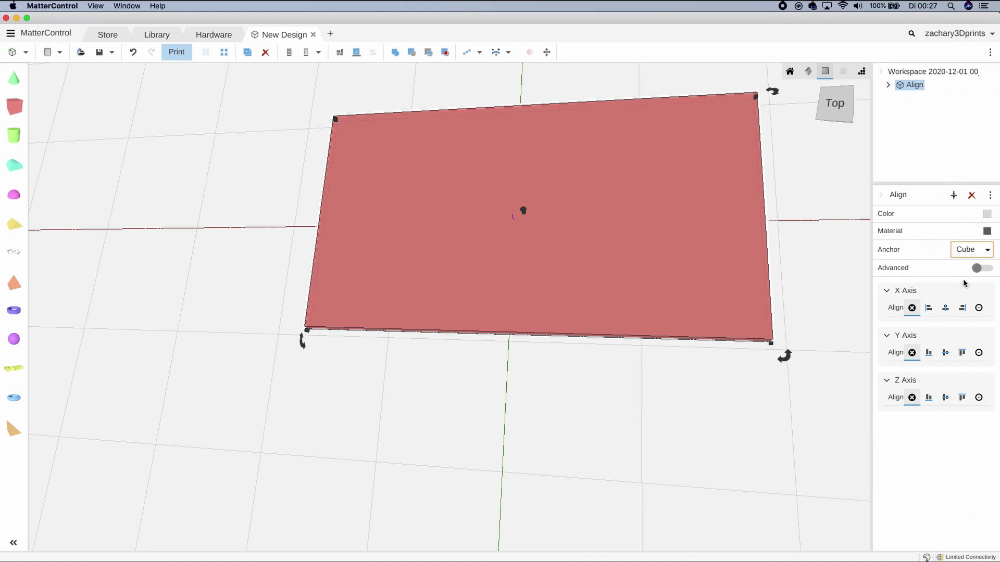
click(963, 398)
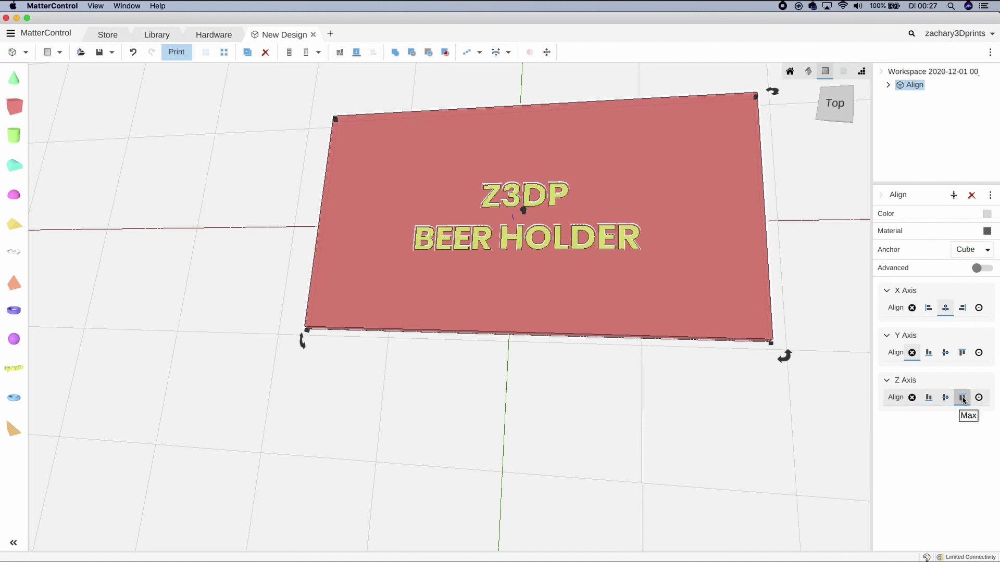
right_drag(669, 373, 717, 372)
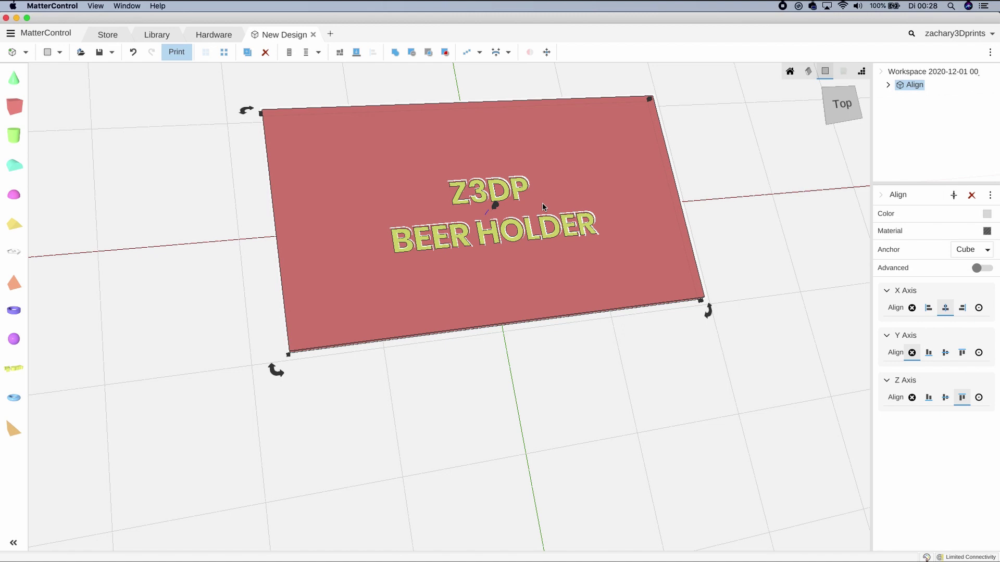
Delete the alignment group and move the plate away from the lettering.
double_click(917, 87)
click(971, 196)
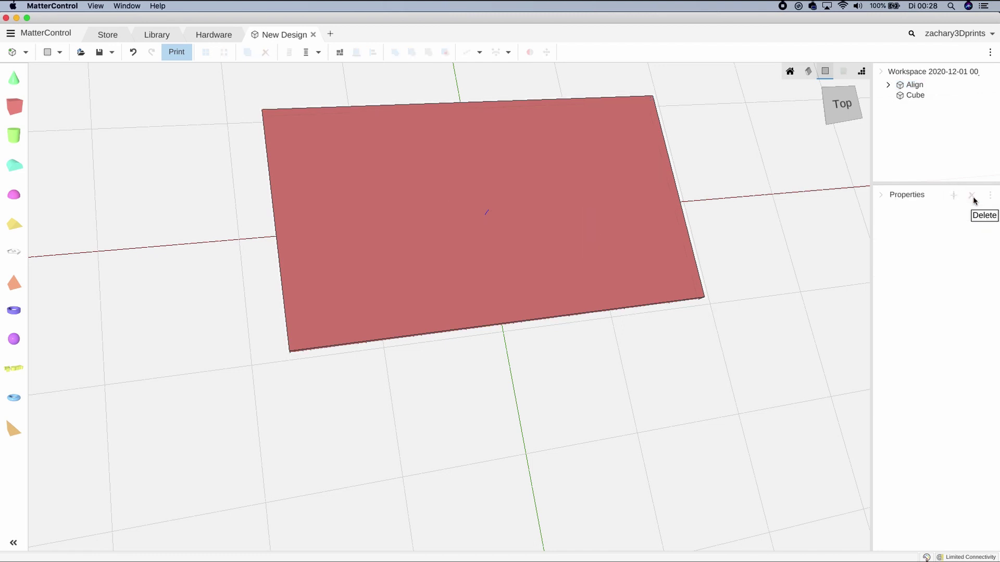
click(919, 86)
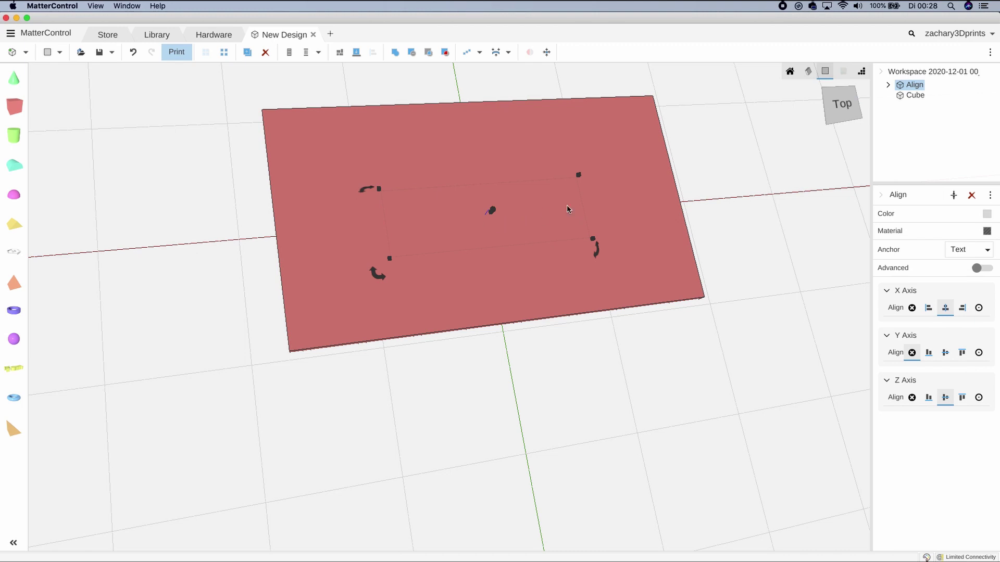
drag(612, 208, 845, 223)
key(ctrl+z)
drag(756, 223, 520, 219)
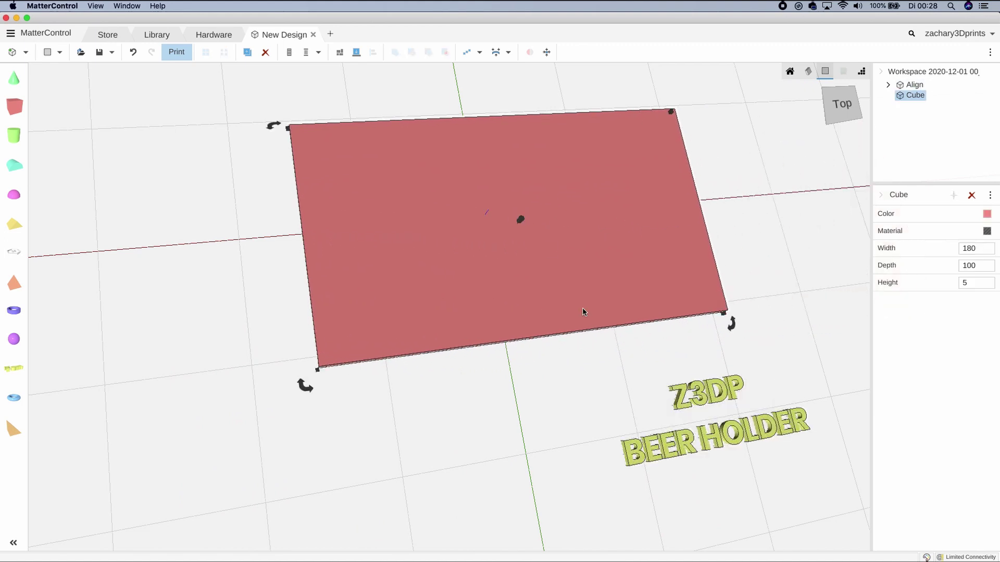
Scale the lettering group up to about 124 × 54 mm.
click(748, 432)
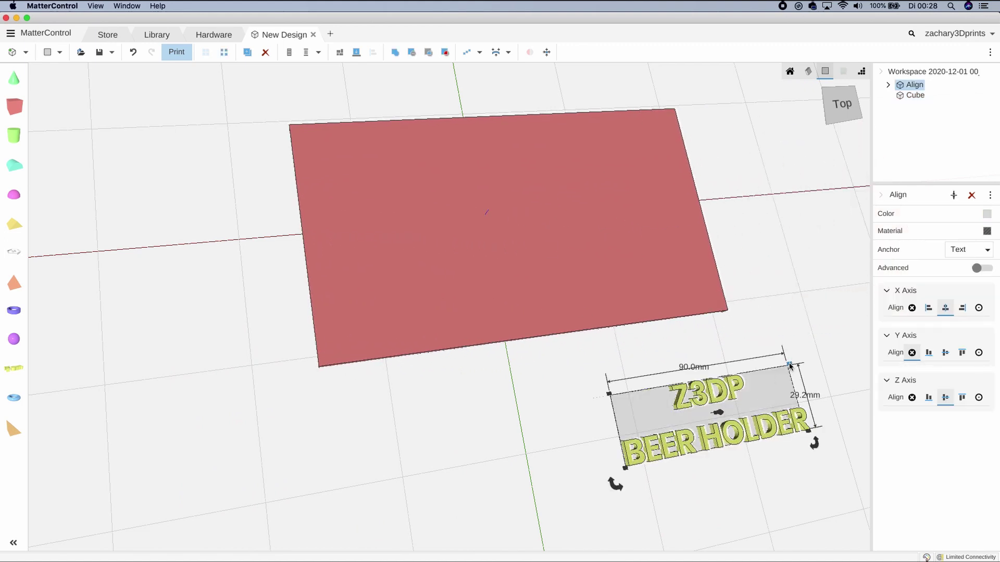
drag(790, 366, 740, 375)
click(686, 428)
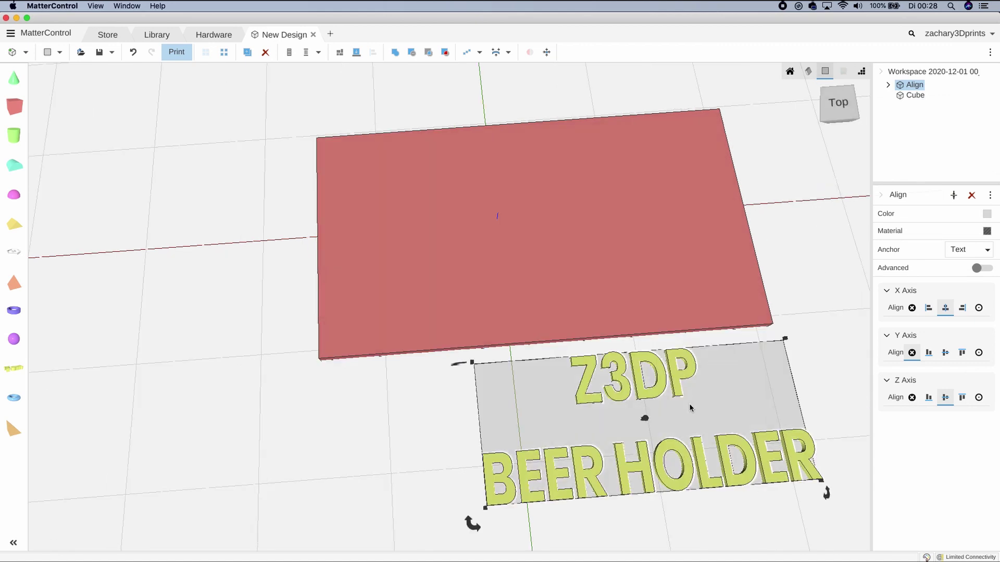
click(712, 472)
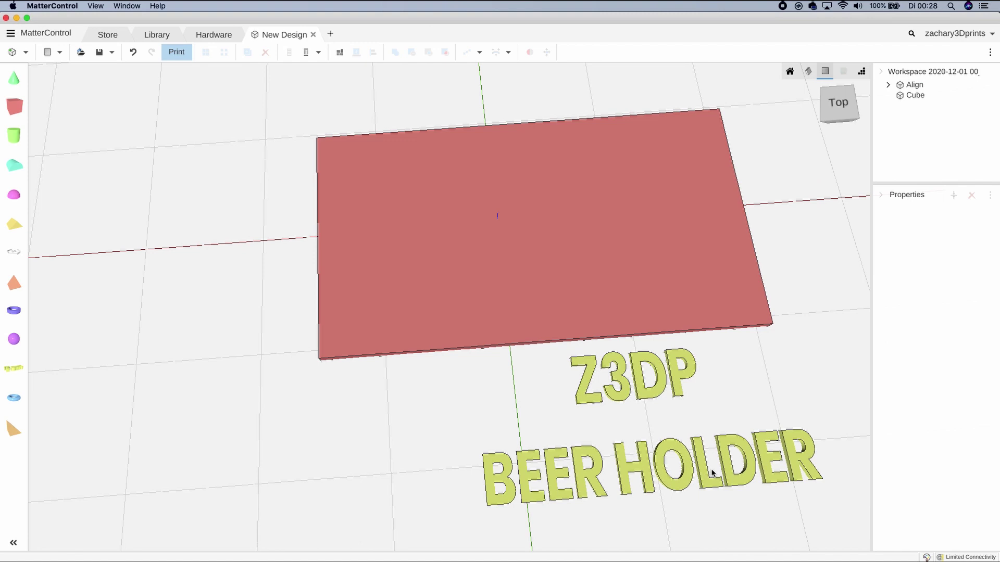
click(644, 469)
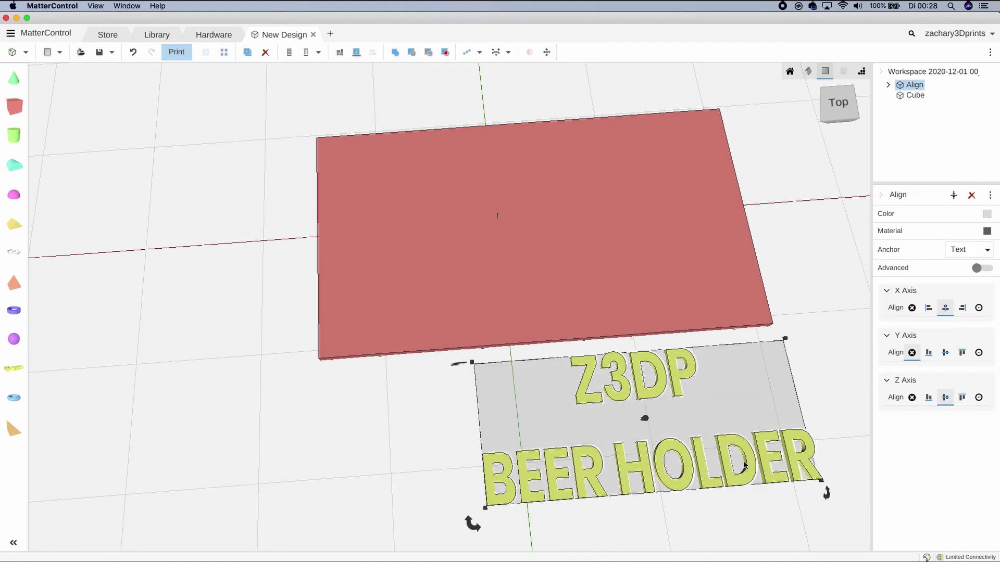
Edit the lower text line, replacing HOLDER with MUG so it reads 'BEER MUG'.
click(888, 85)
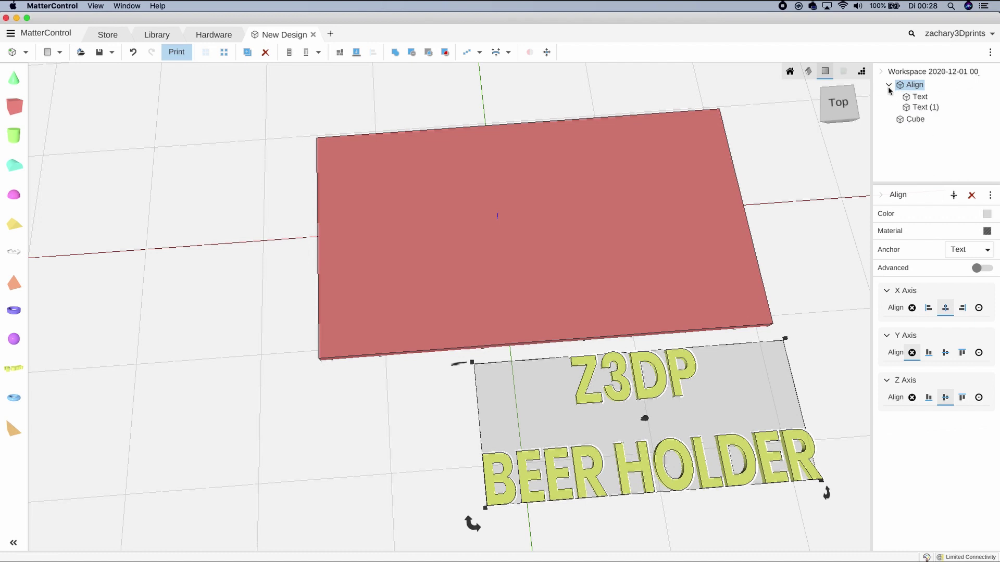
click(931, 108)
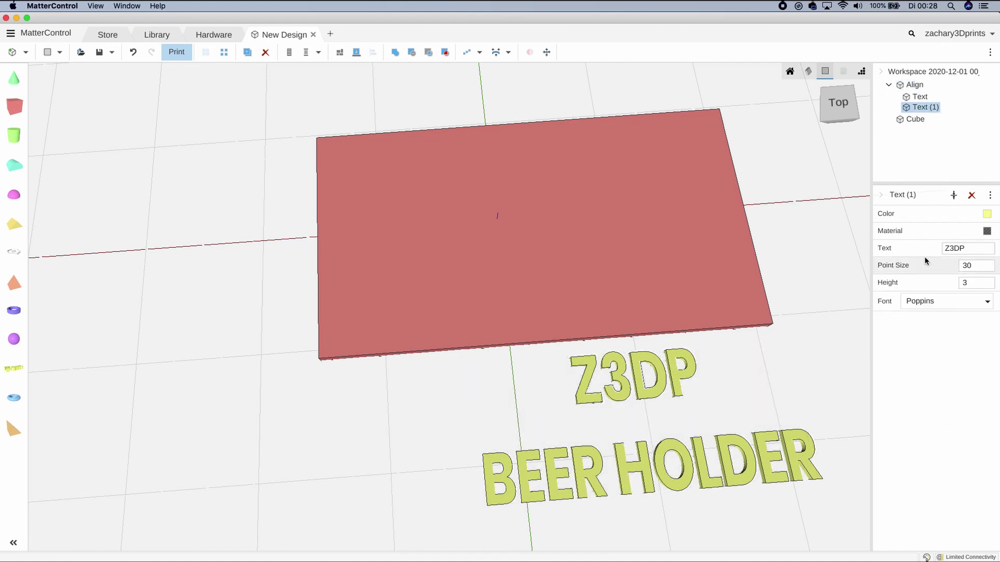
click(964, 247)
click(919, 98)
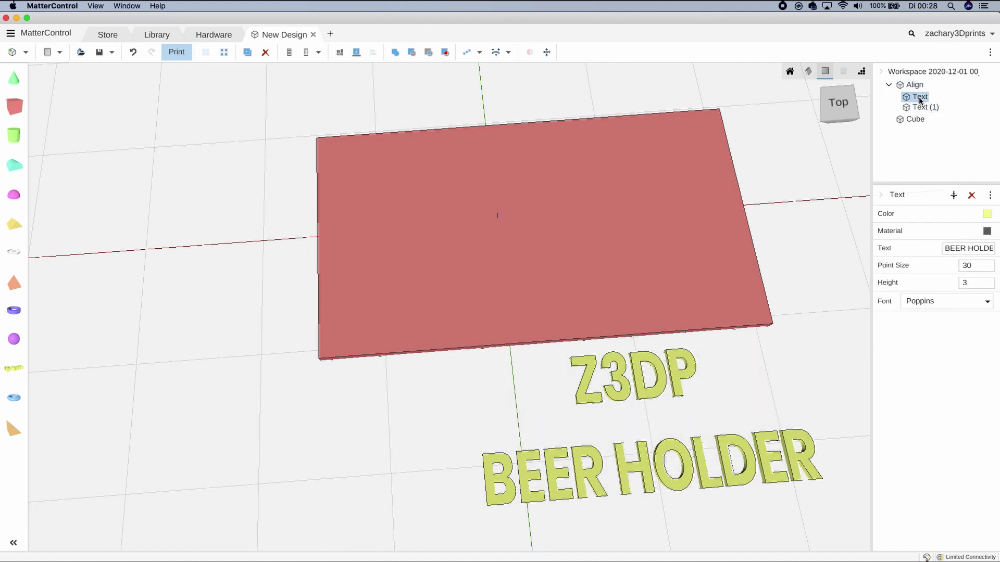
click(969, 249)
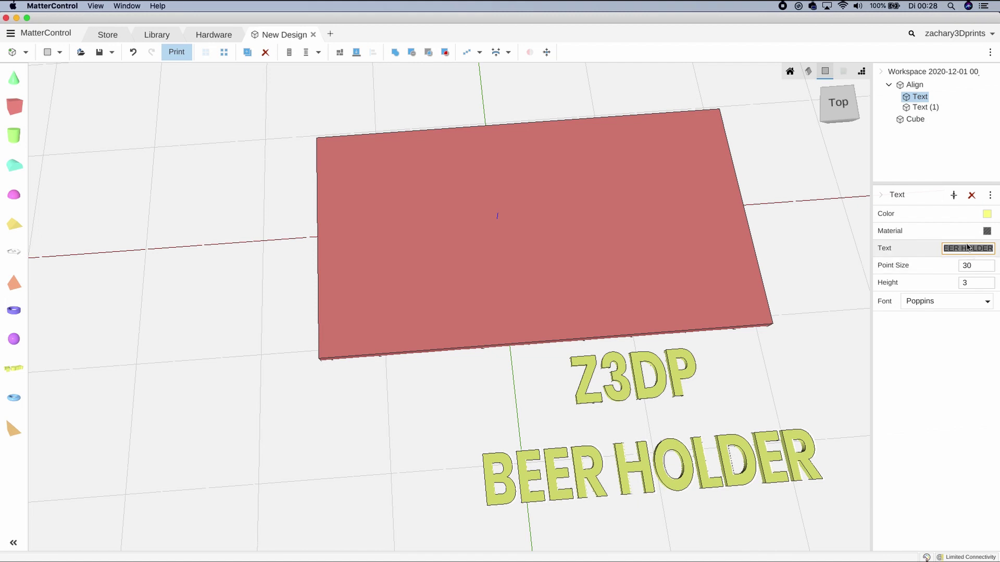
click(964, 248)
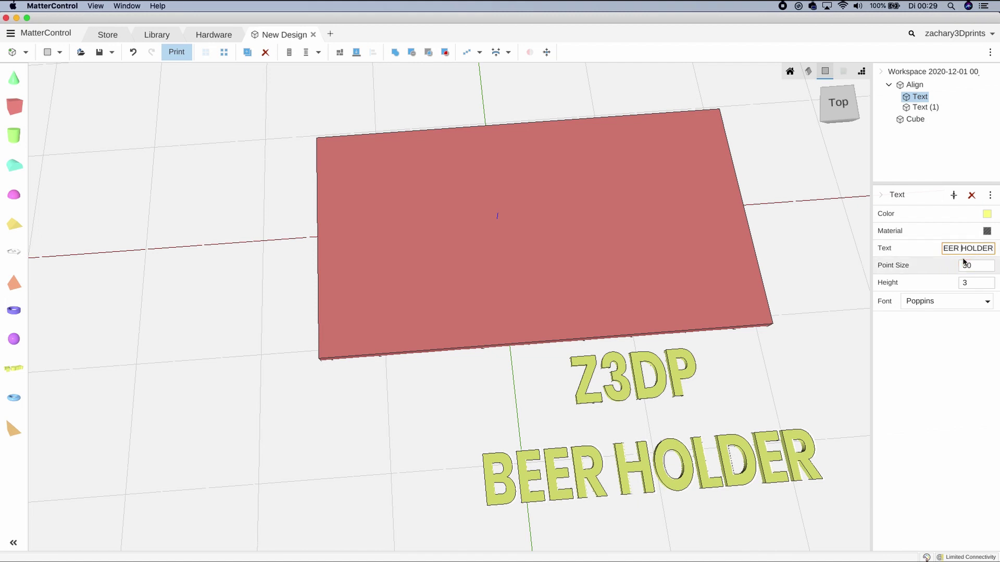
key(Delete)
key(Delete)
key(Delete)
key(Delete)
key(Delete)
key(Delete)
text(MUG)
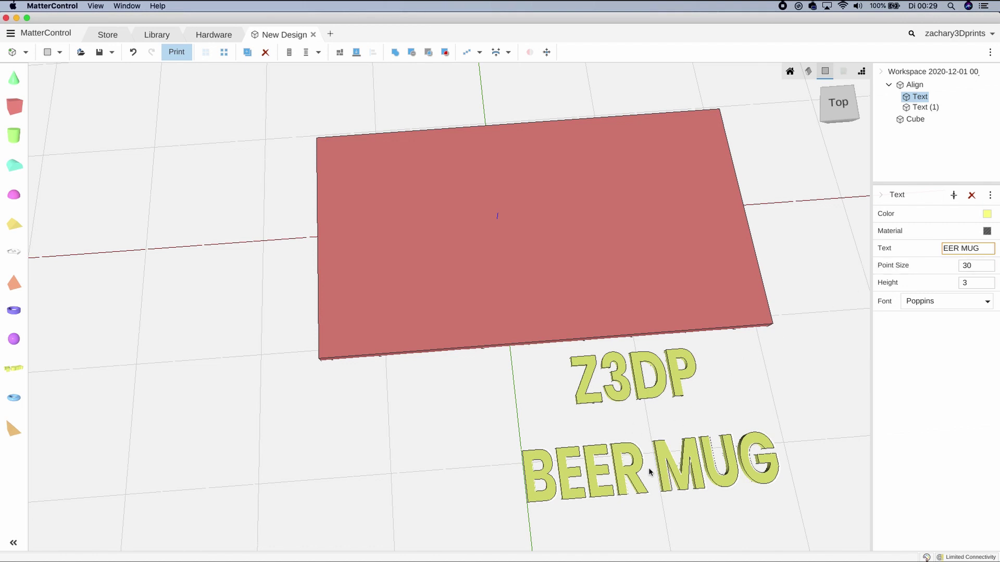
click(669, 480)
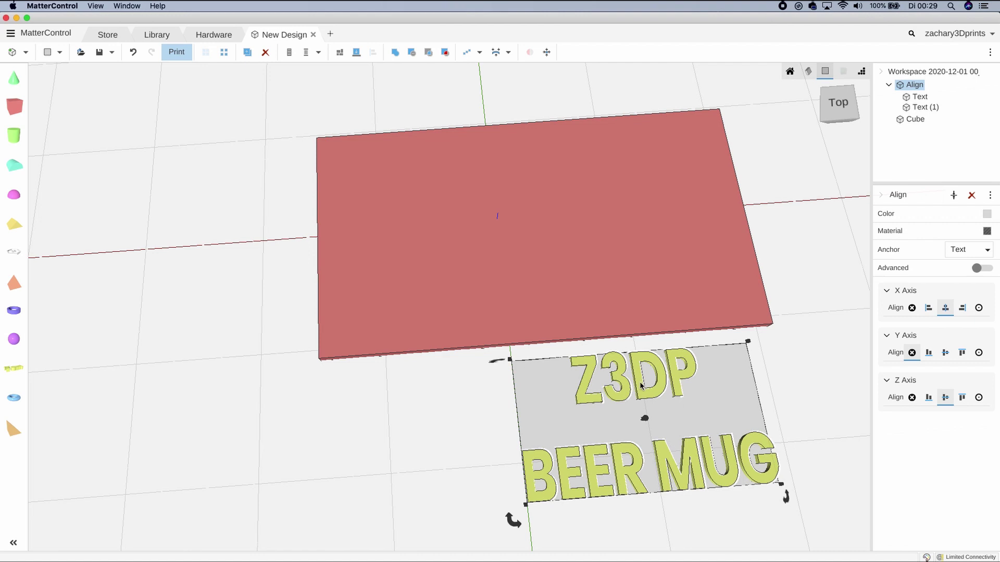
Align the lettering to the Cube plate: Center on X and Y, Max on Z.
mouse_move(641, 385)
mouse_down()
mouse_move(511, 237)
mouse_move(533, 219)
mouse_up()
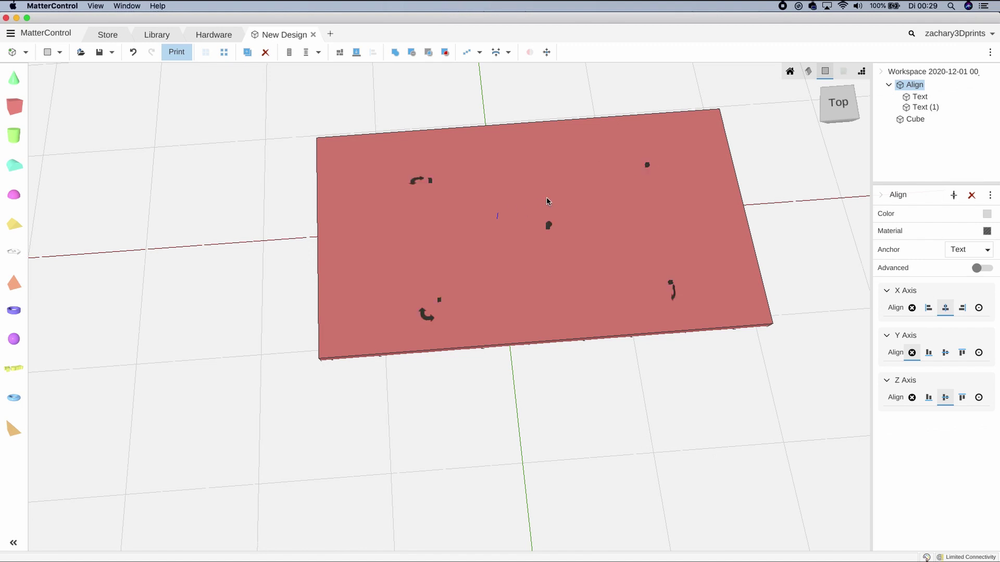
shift+click(707, 224)
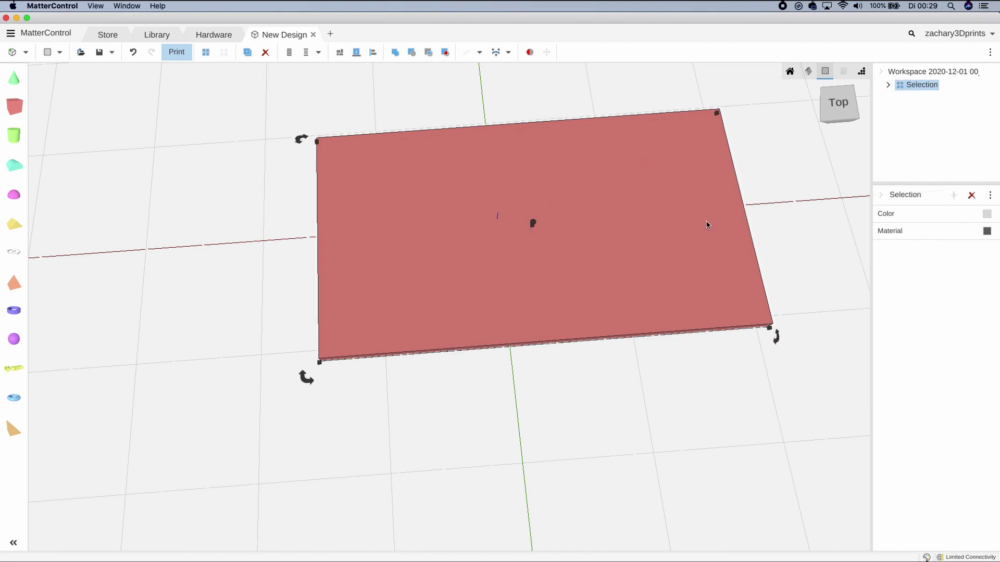
click(373, 53)
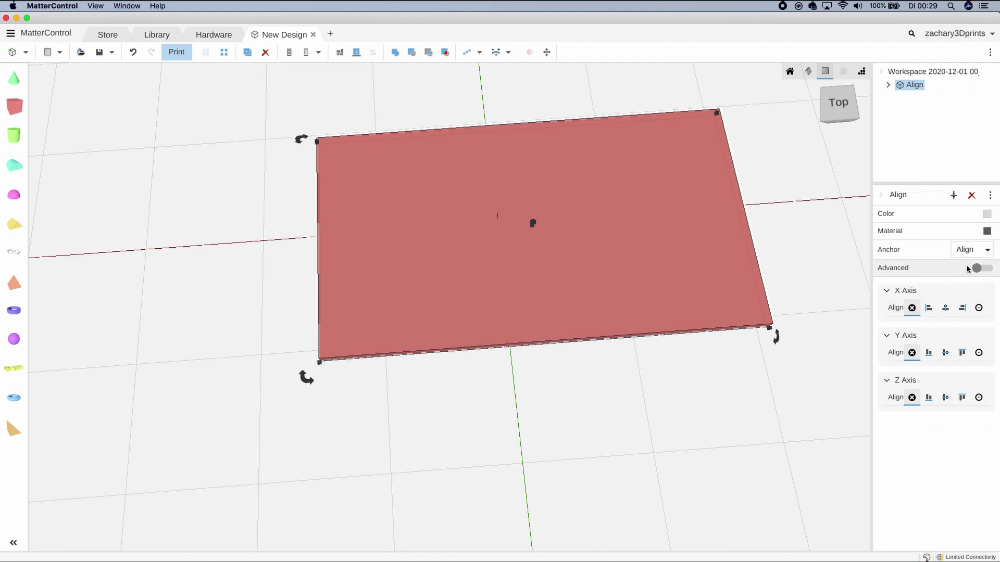
click(969, 252)
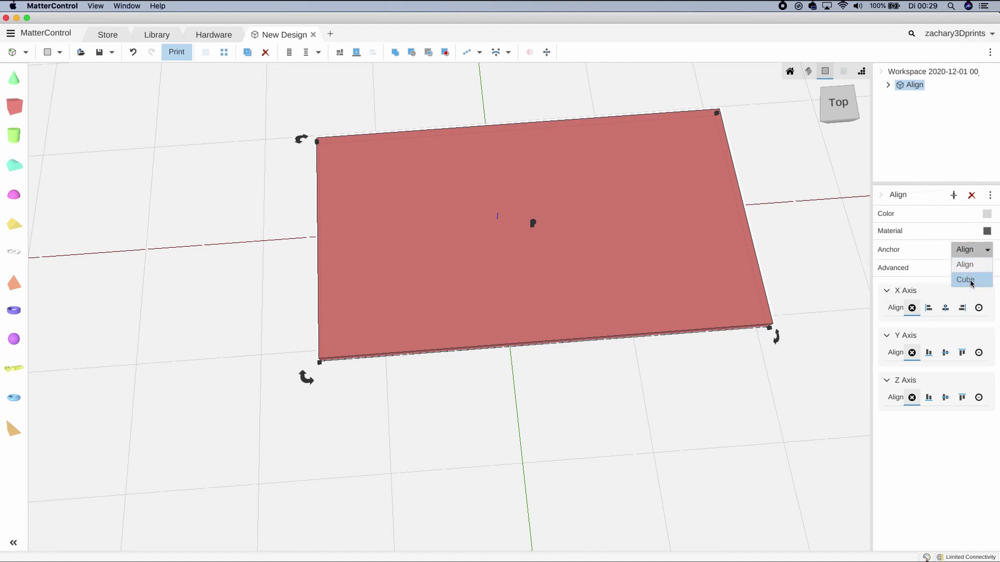
click(966, 280)
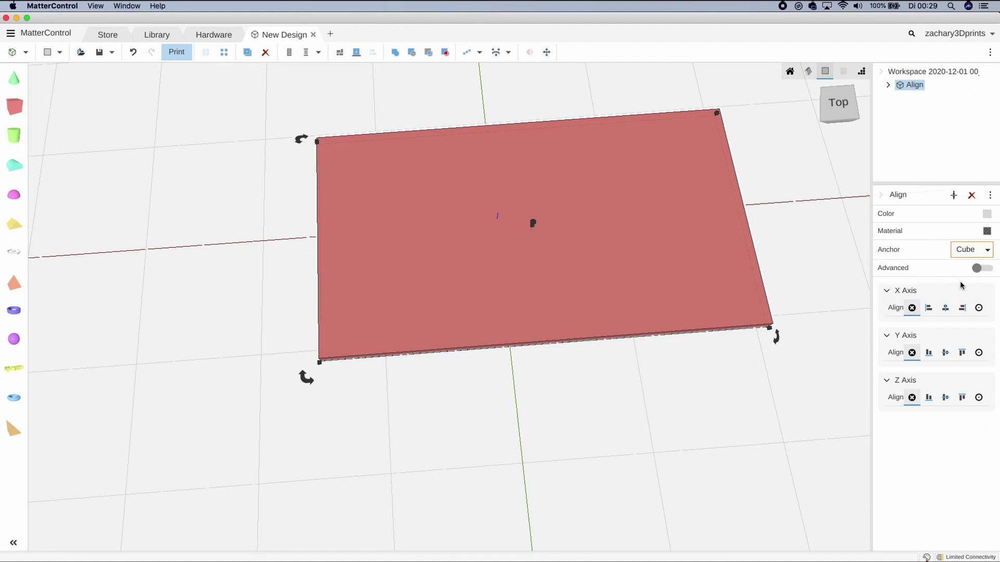
click(946, 311)
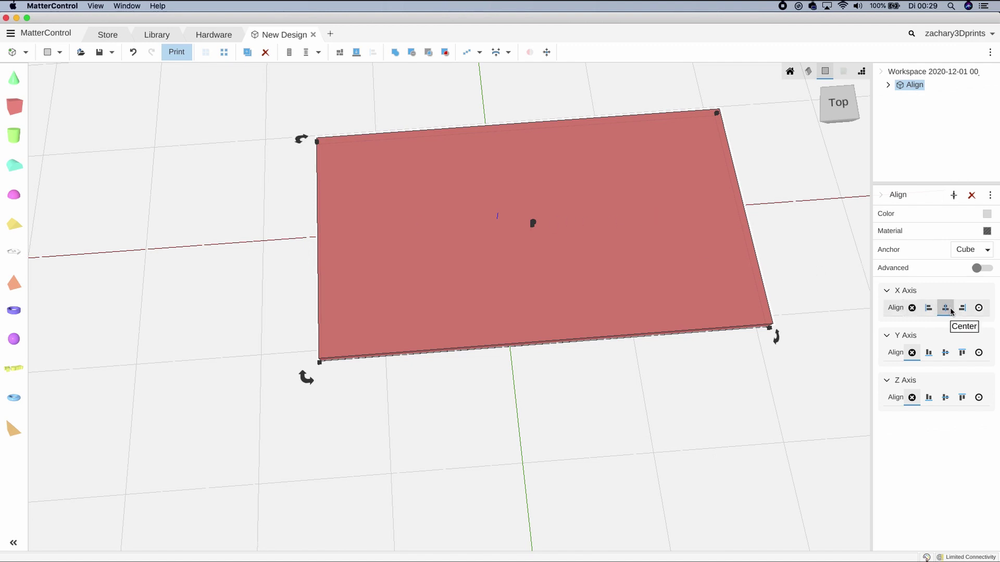
click(946, 354)
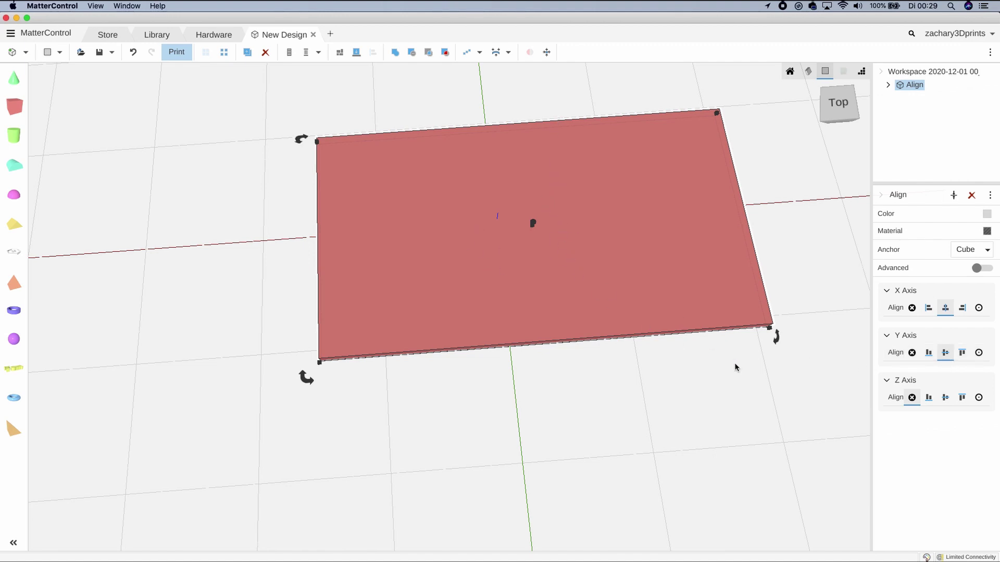
click(962, 398)
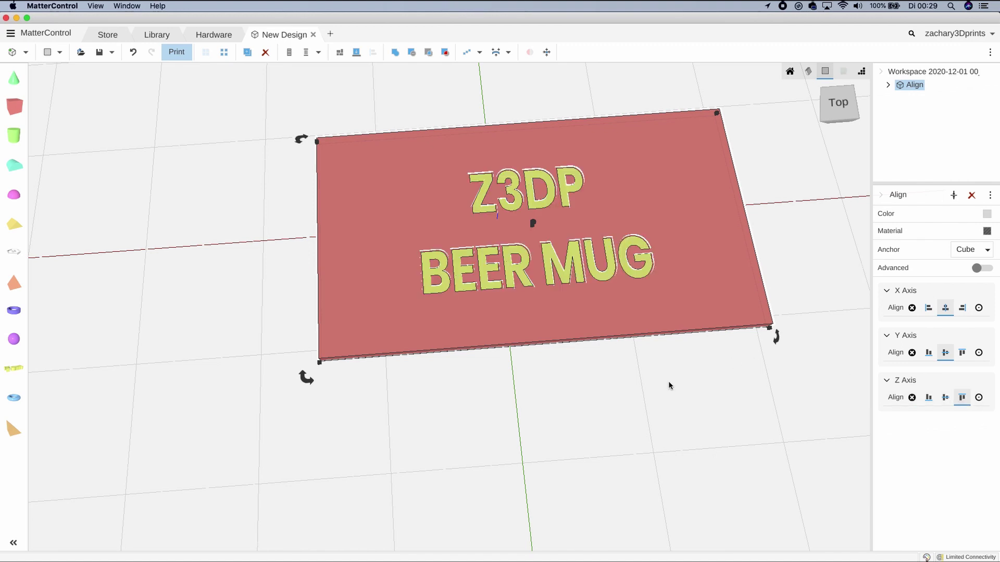
right_drag(667, 380, 685, 319)
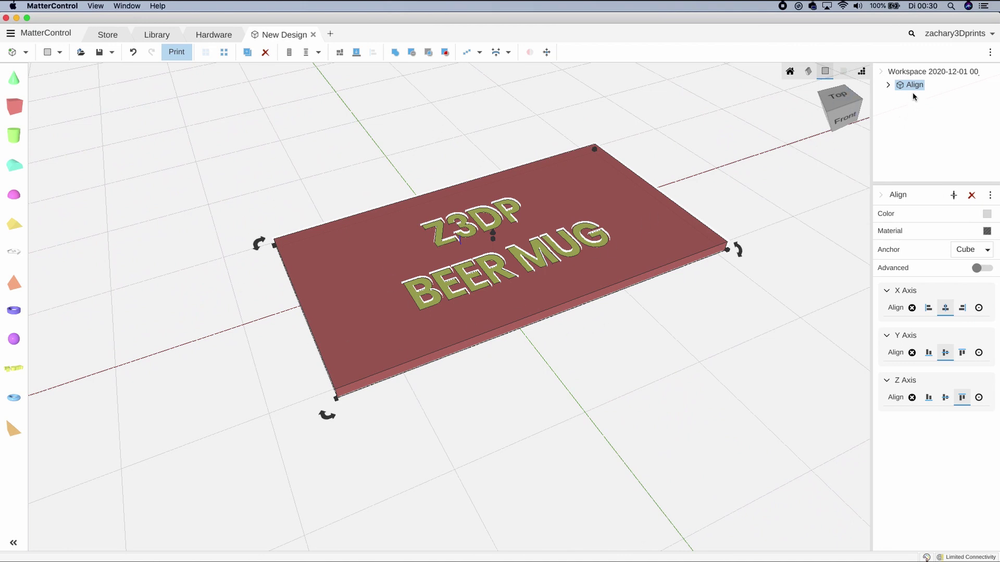
Subtract the Align text group from the plate to engrave Z3DP / BEER MUG into it.
click(411, 53)
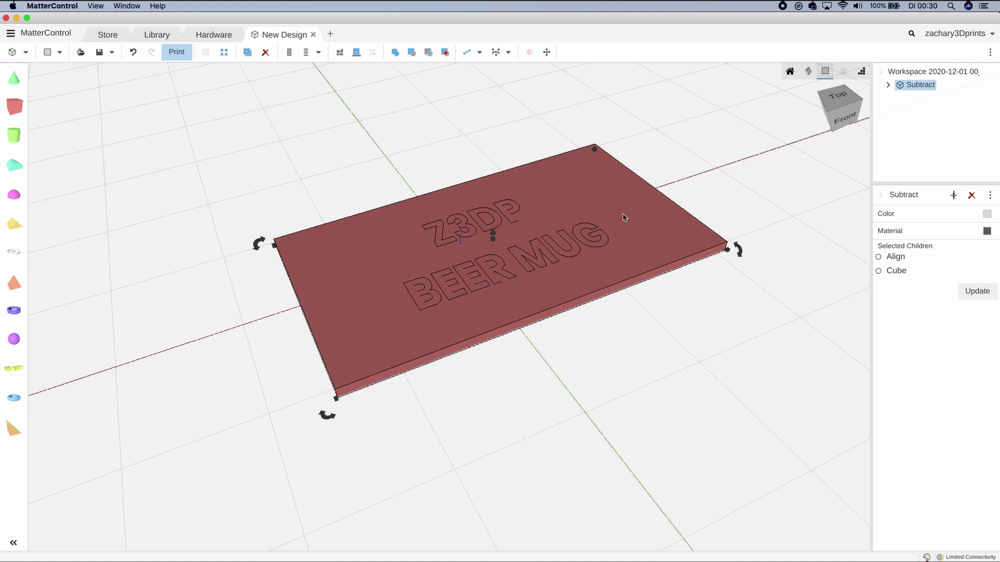
click(880, 257)
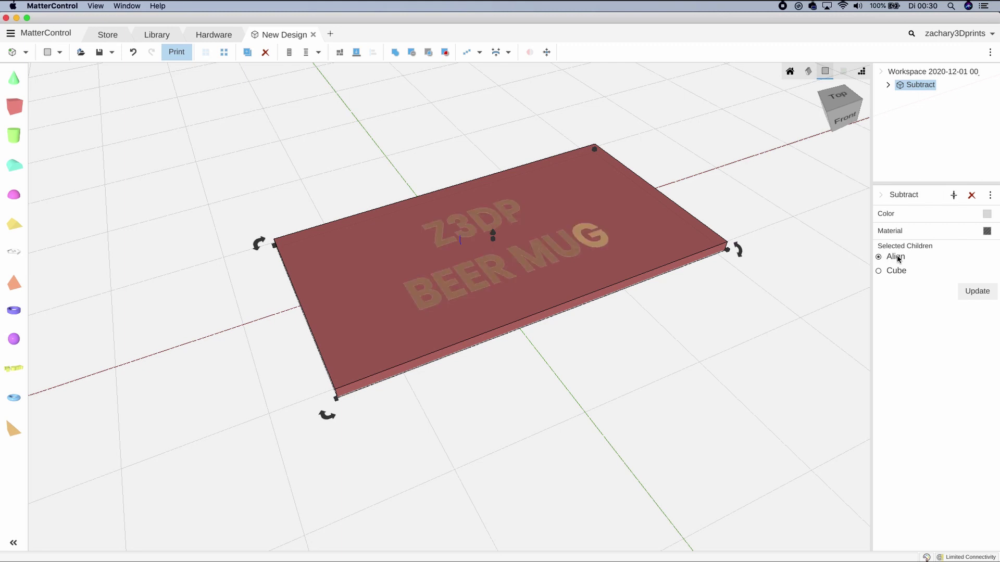
click(980, 293)
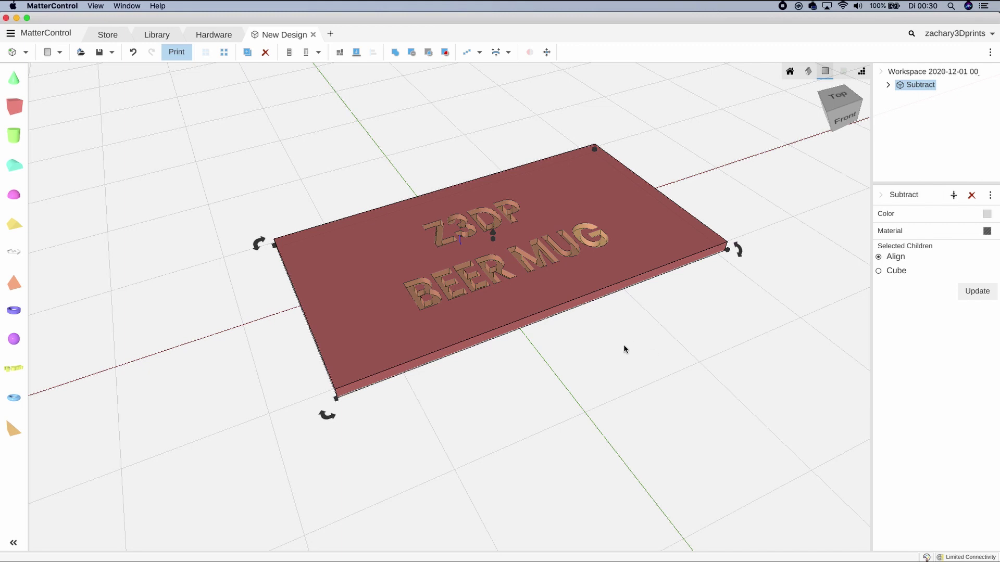
right_drag(635, 340, 647, 392)
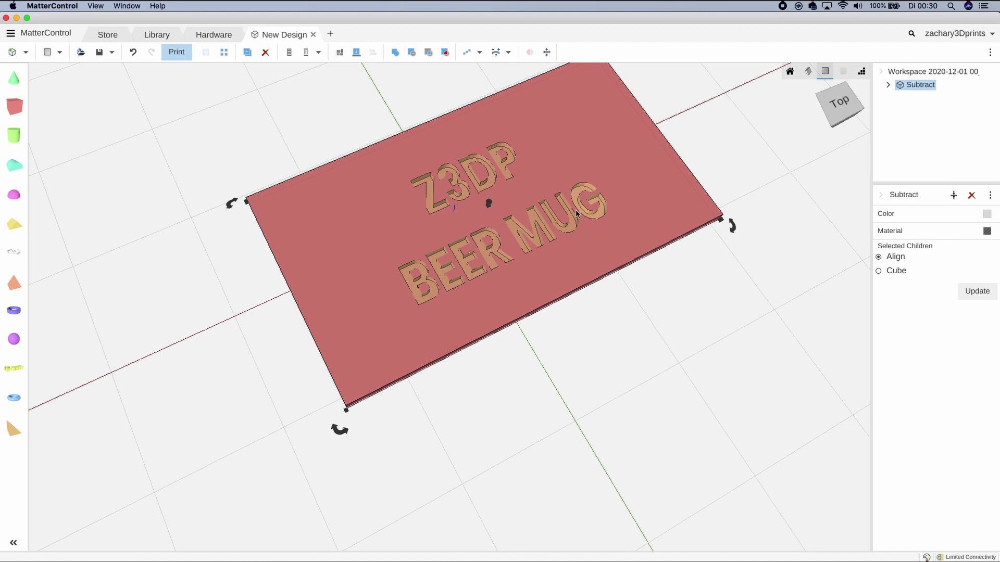
right_drag(598, 265, 632, 270)
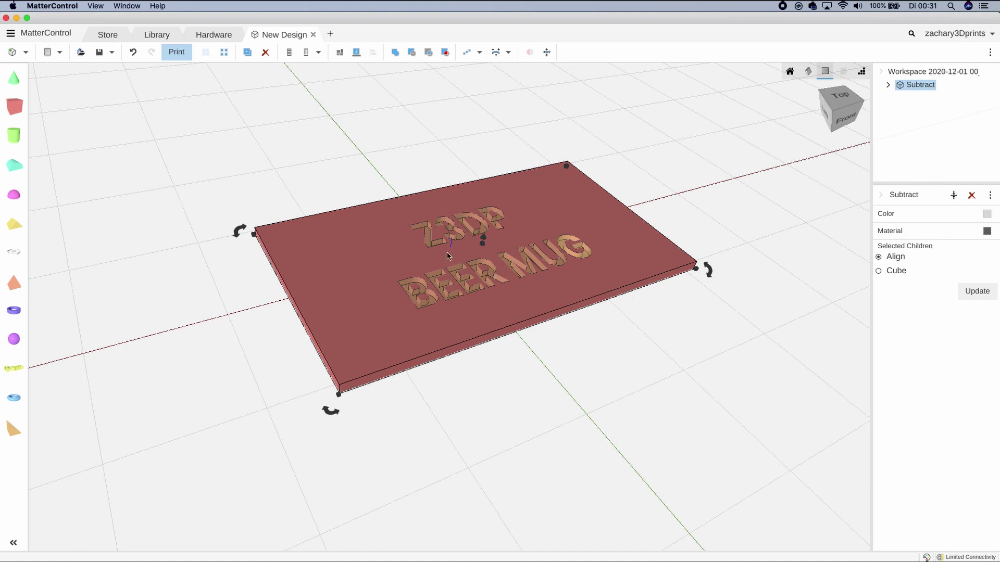
Rotate the engraved plate 90° to stand upright, resting on the bed at 0.0 mm.
click(647, 360)
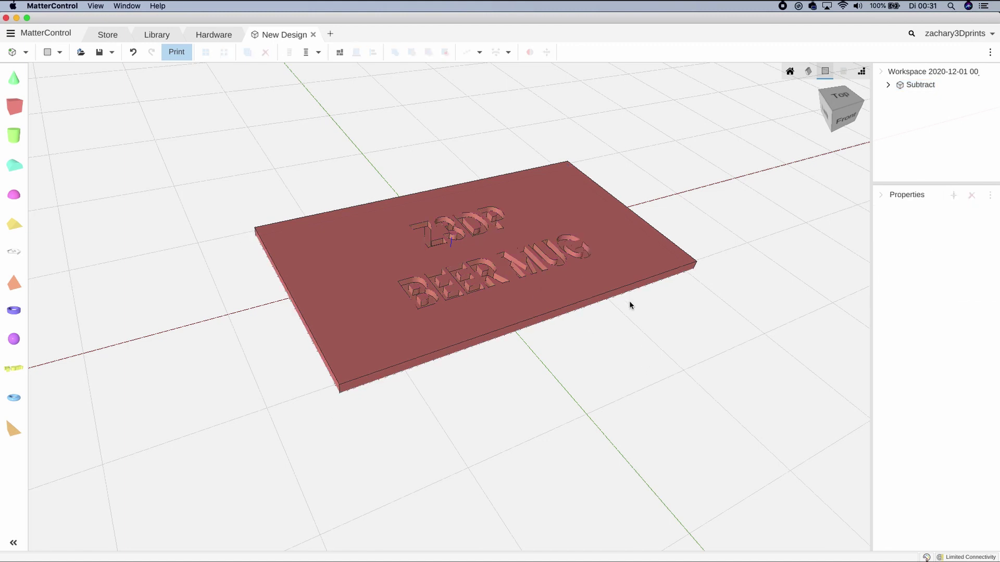
click(598, 204)
mouse_move(710, 271)
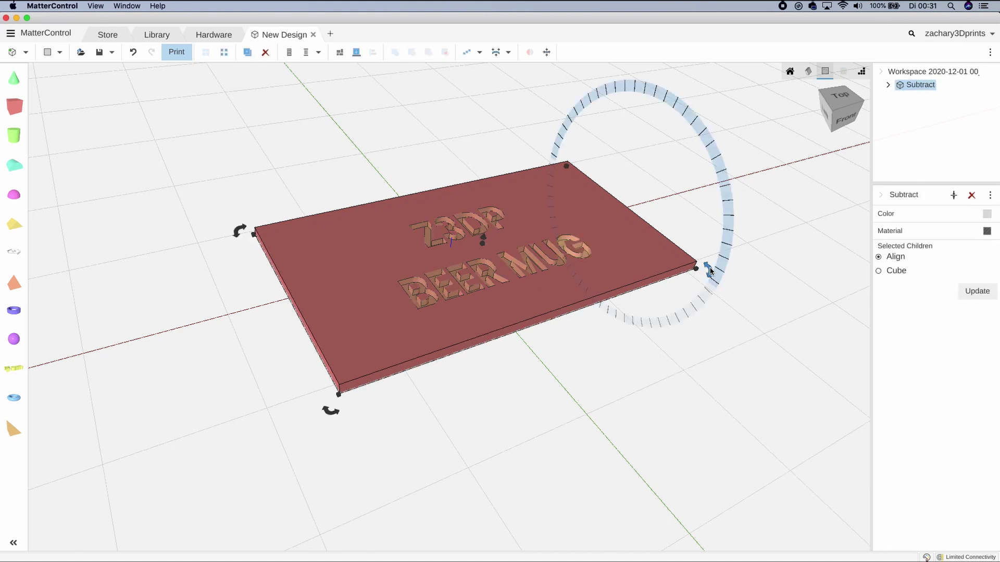
drag(710, 270, 599, 302)
scroll(573, 120, down, 2)
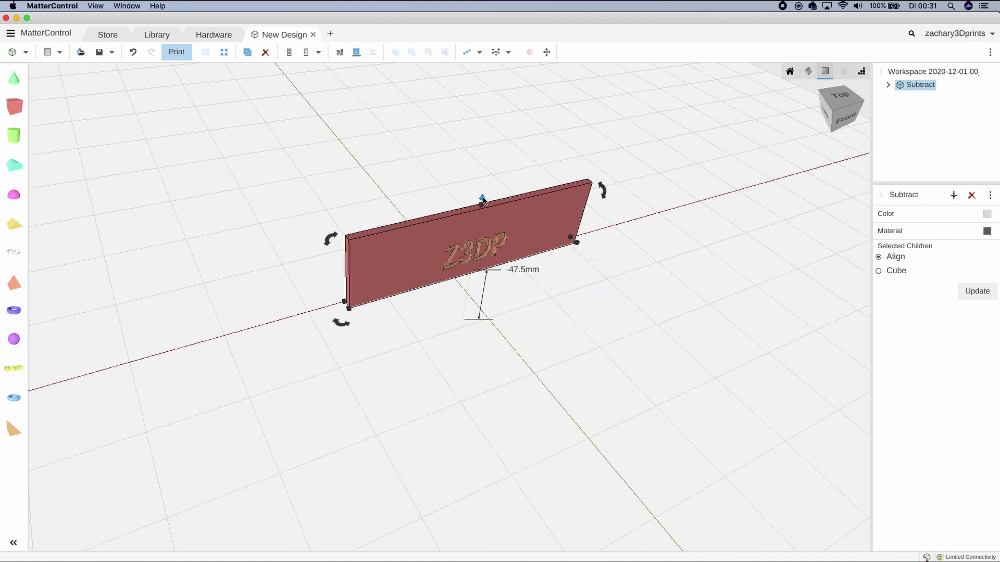
drag(484, 200, 465, 103)
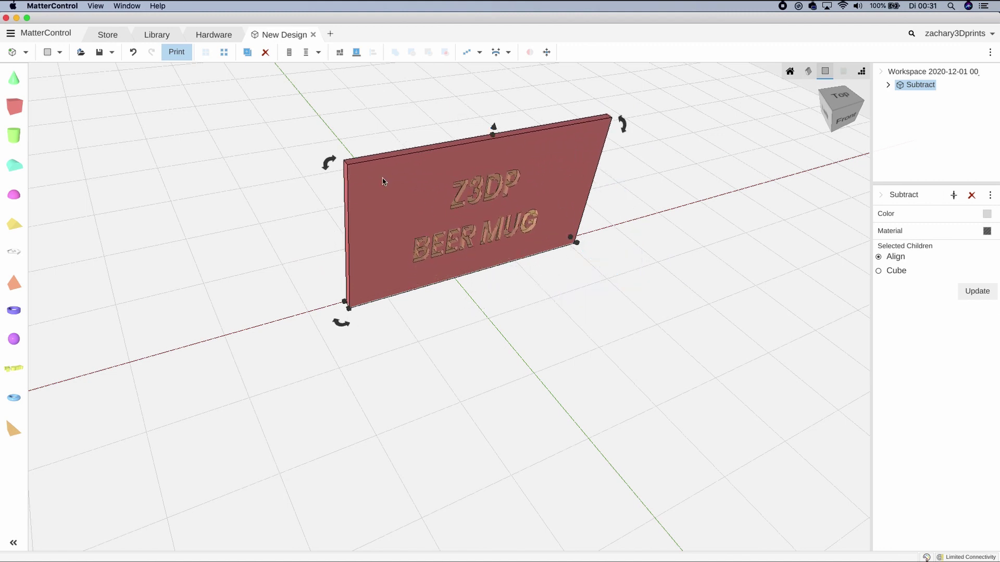
click(845, 97)
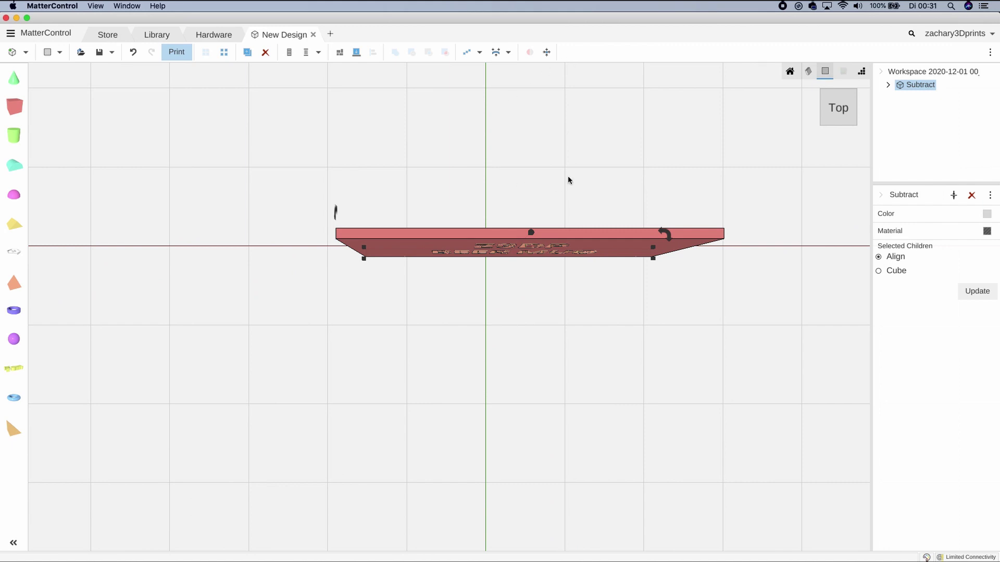
Apply a Curve to the engraved plate and set Min Sides Per Rotation to 100.
click(497, 52)
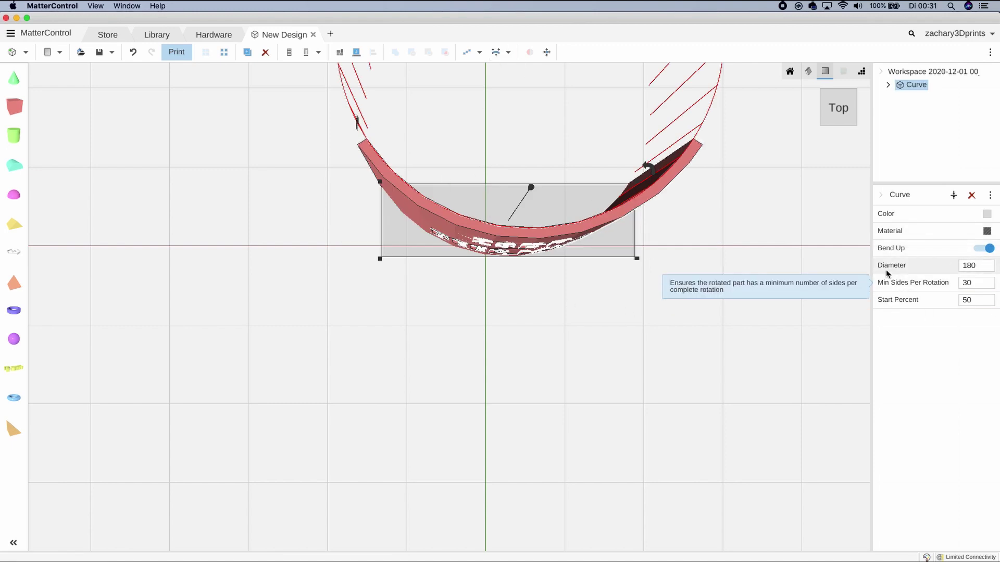
click(971, 267)
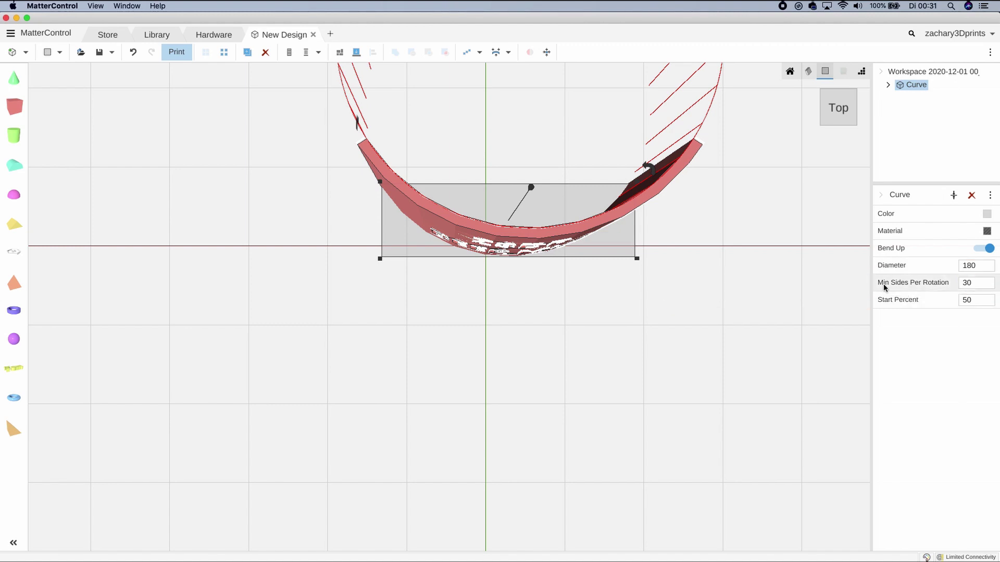
click(974, 284)
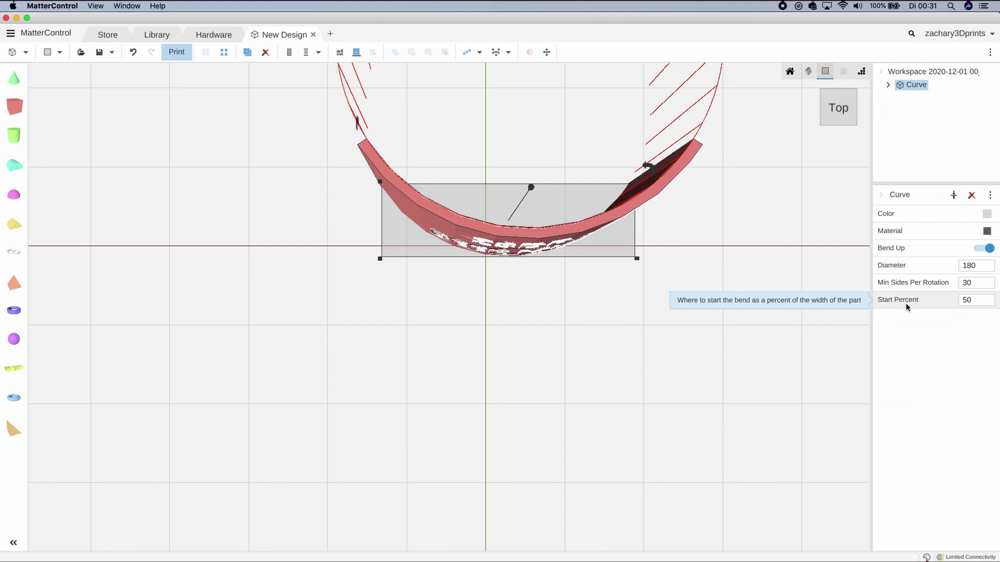
click(967, 306)
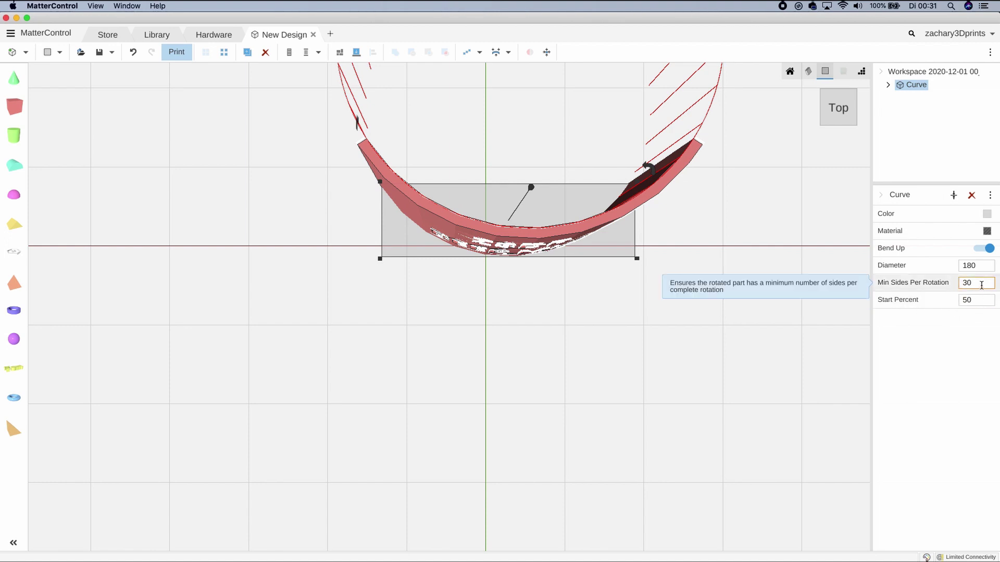
drag(981, 284, 931, 285)
text(100)
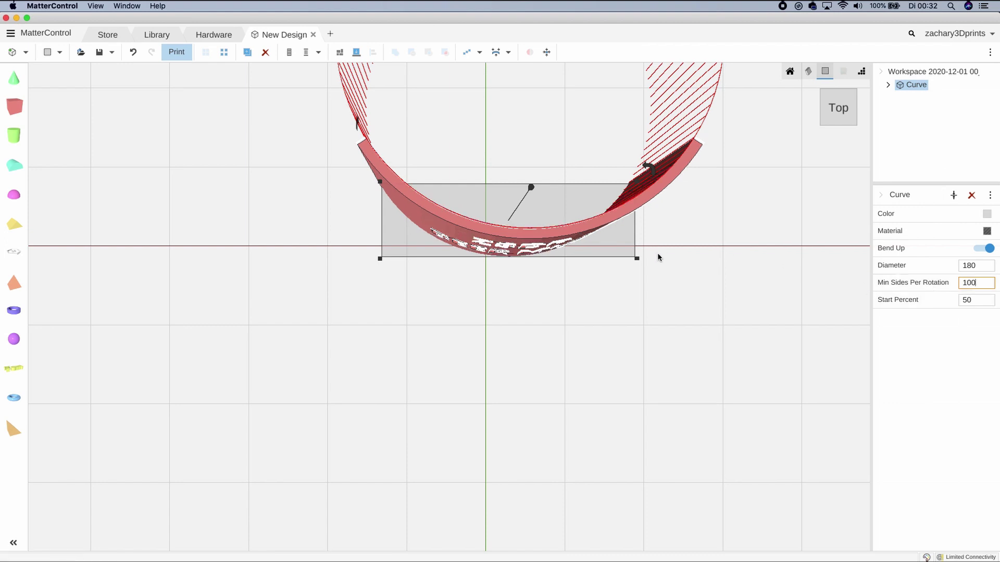
right_drag(657, 252, 651, 215)
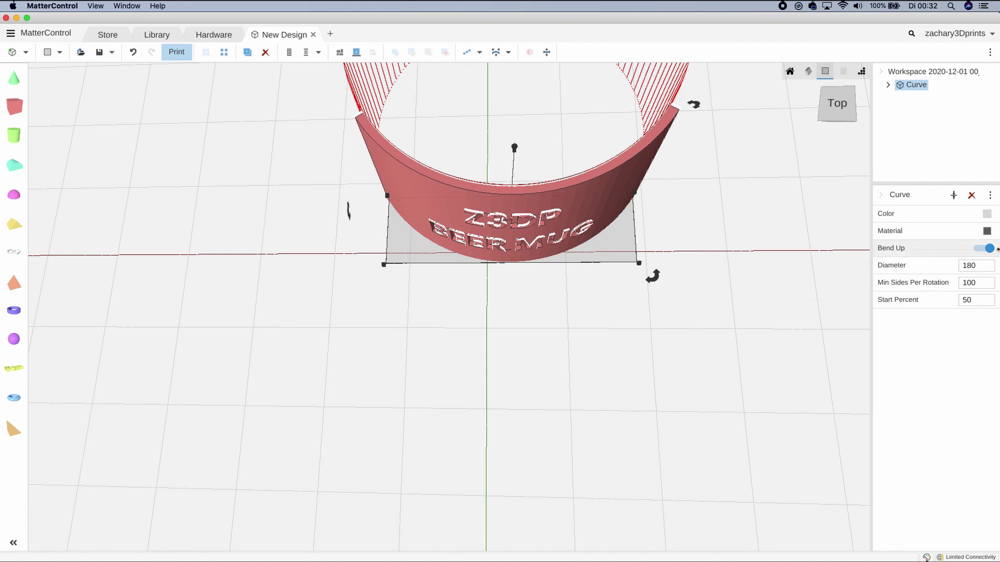
Change the Curve diameter from 180 to 58.5.
click(982, 266)
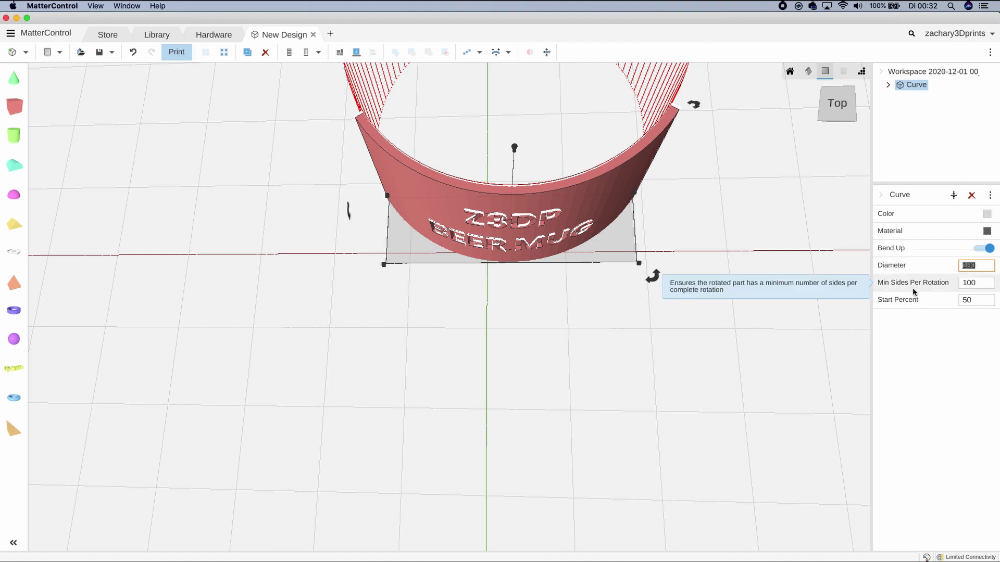
text(58)
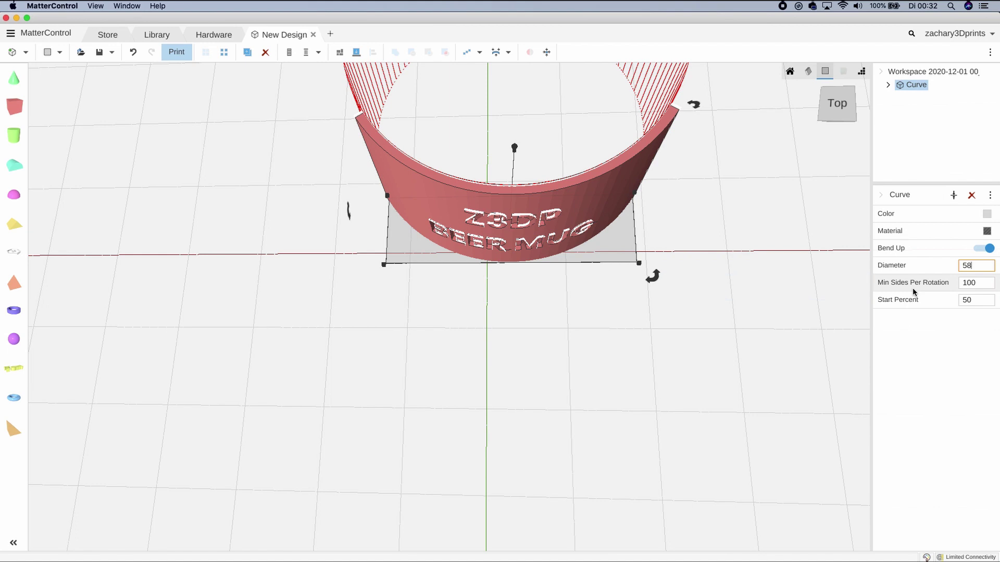
text(.5)
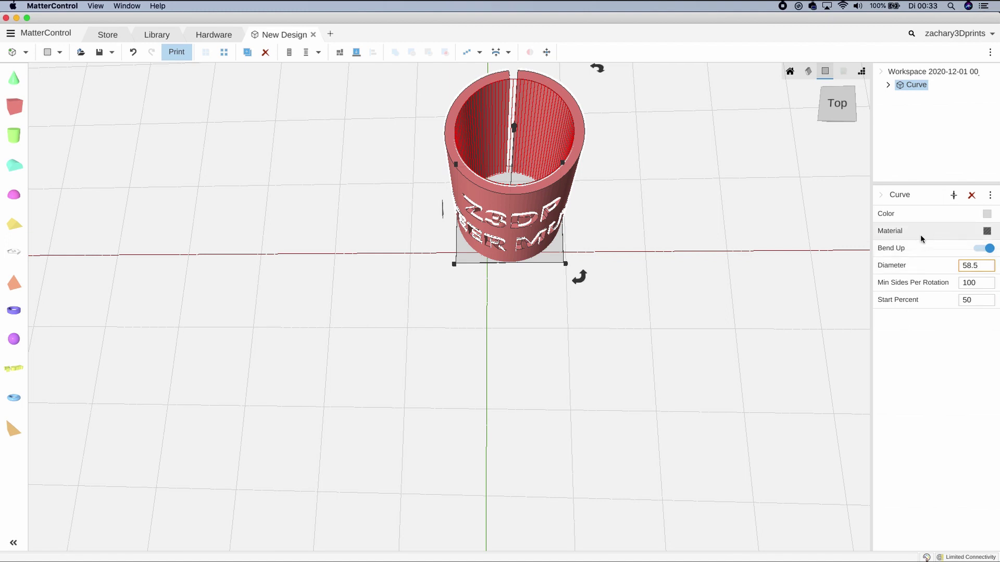
Delete the Curve so the engraved plate lies flat again.
click(856, 211)
click(888, 85)
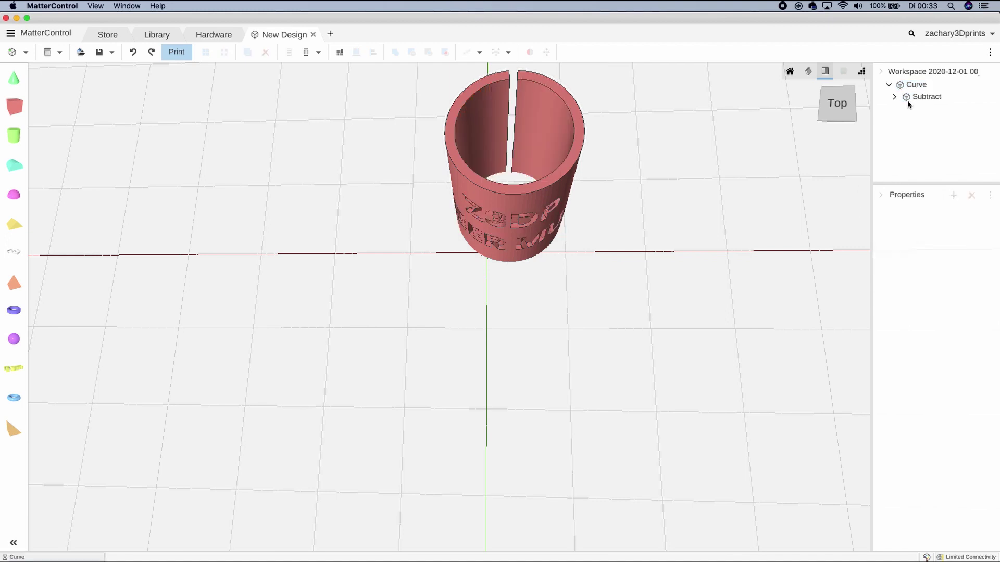
click(912, 85)
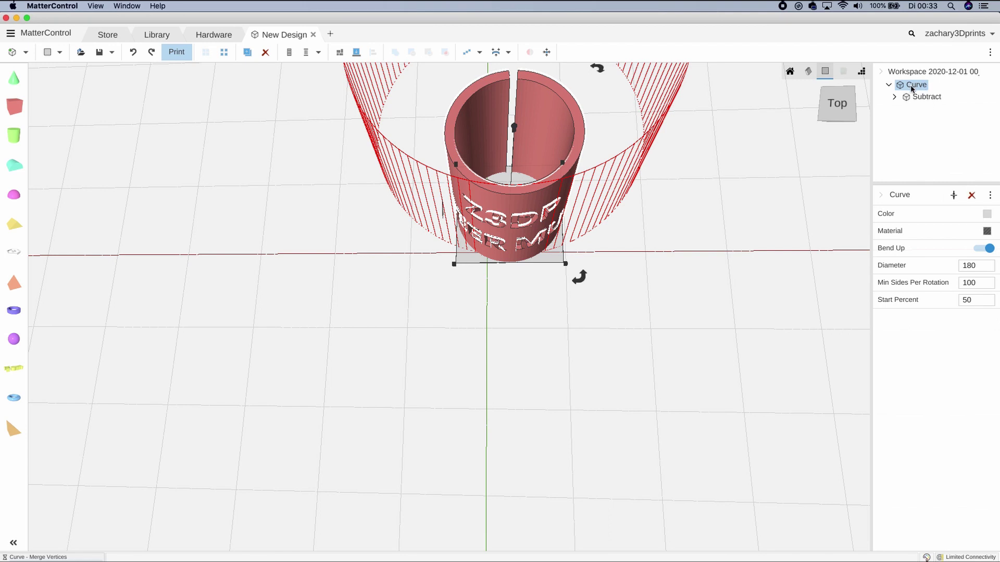
click(972, 196)
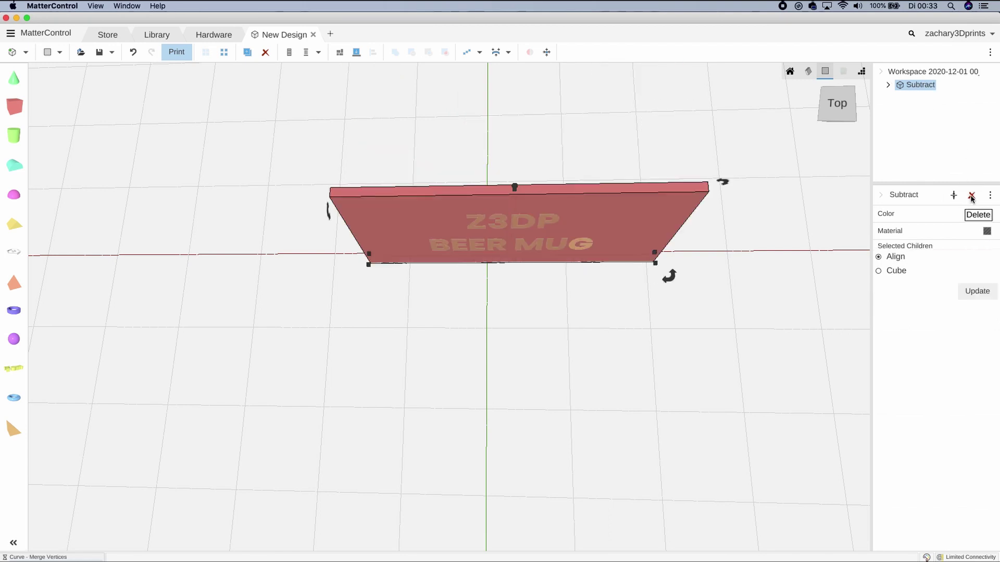
Widen the flat engraved plate slightly and reselect it.
mouse_move(657, 264)
drag(655, 264, 664, 265)
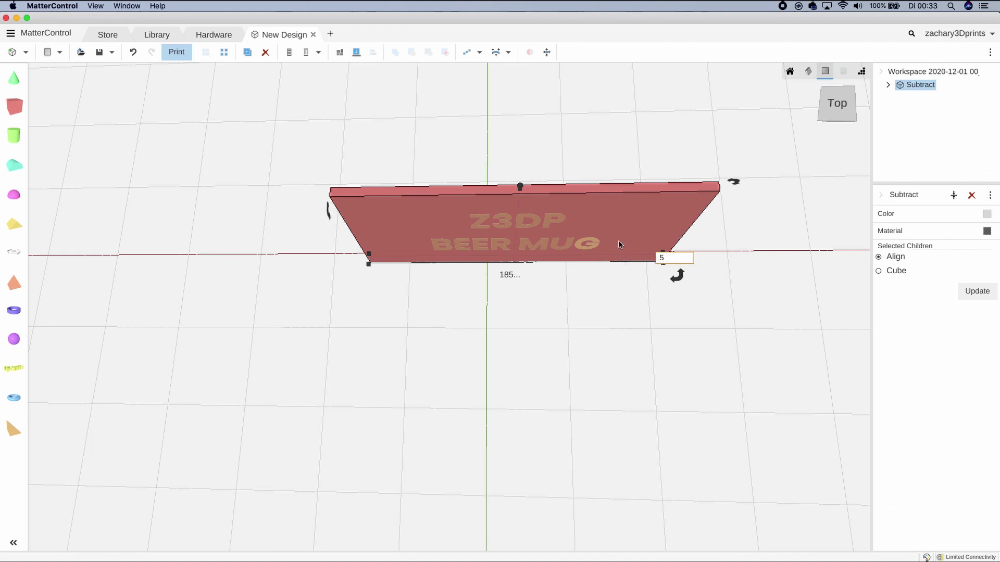
click(785, 246)
click(619, 240)
Curve the widened plate again with 100 minimum sides and a 58.5 diameter into a closed cylinder.
click(497, 52)
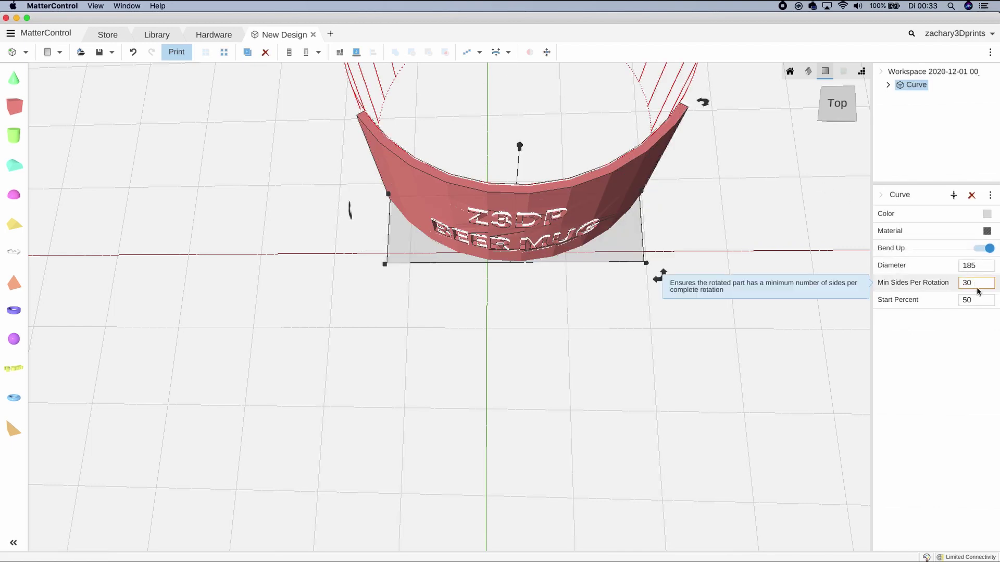
drag(975, 283, 935, 280)
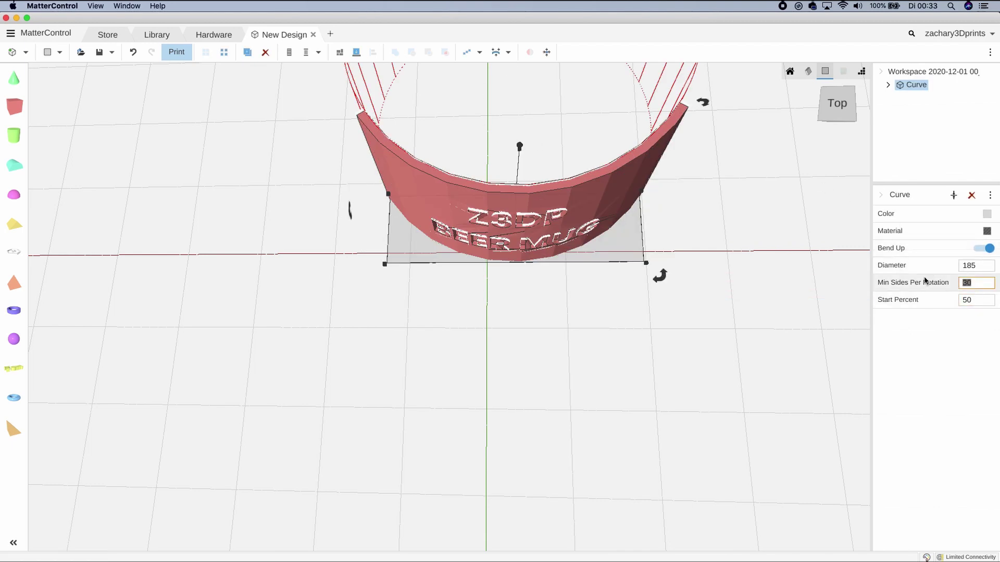
text(100)
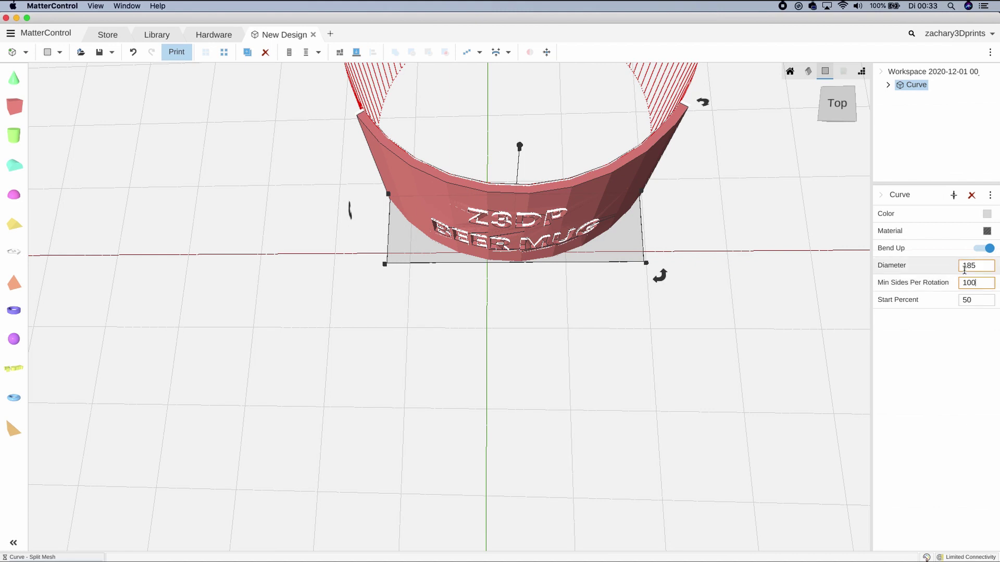
click(976, 266)
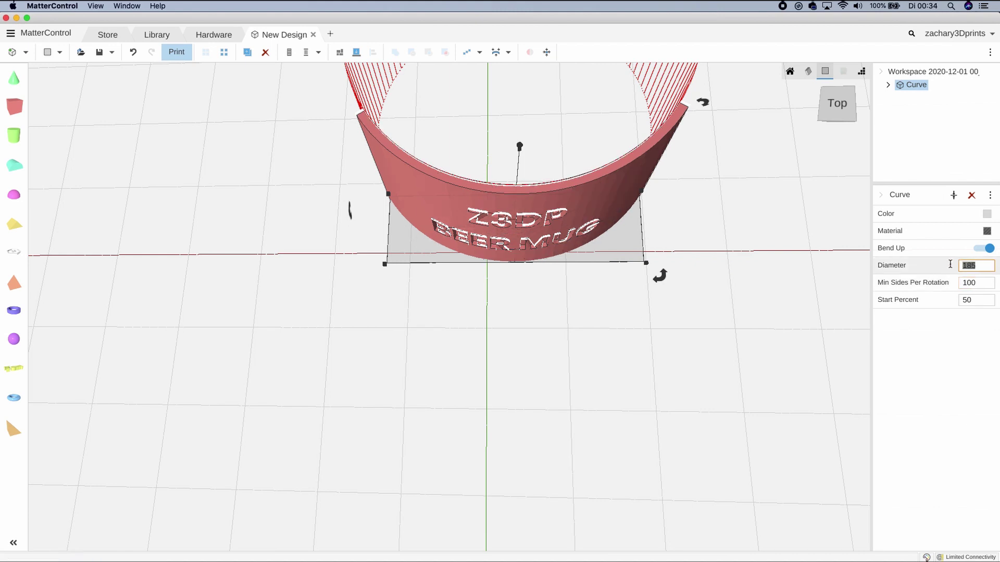
text(58.)
key(Return)
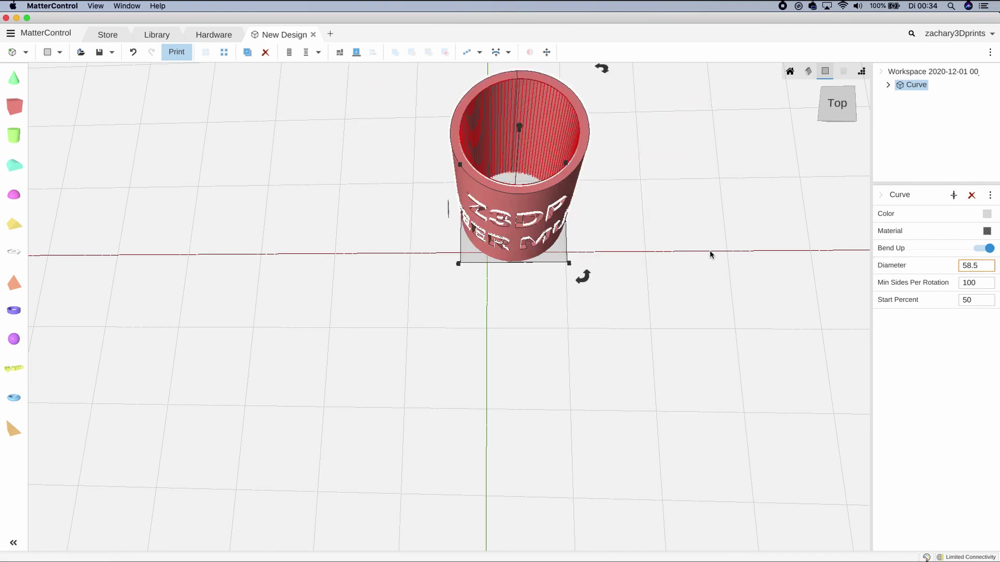
right_drag(622, 263, 482, 368)
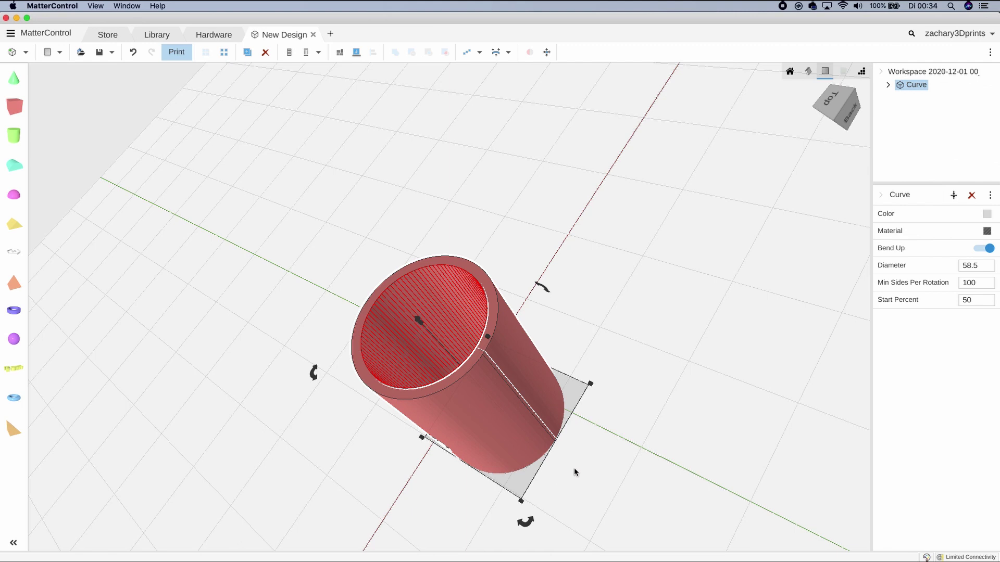
click(789, 72)
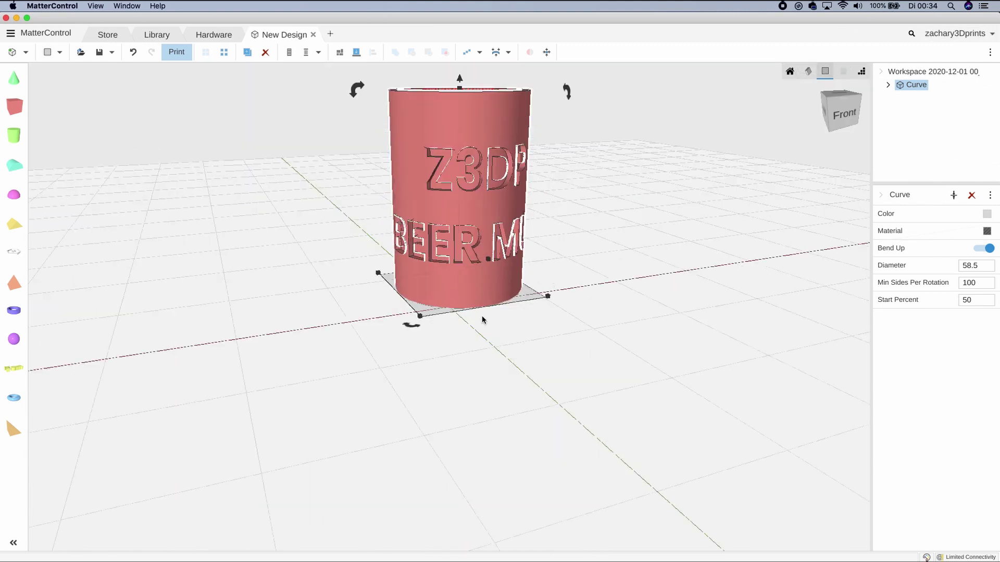
click(520, 345)
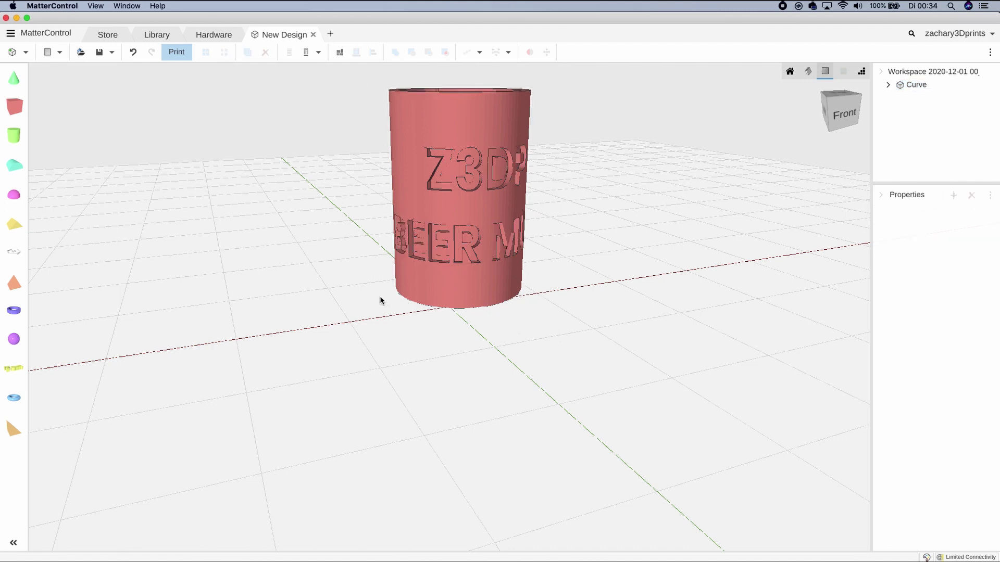
Add a Cylinder beside the mug with 100 sides, height 10 and diameter 58.5.
drag(145, 220, 526, 354)
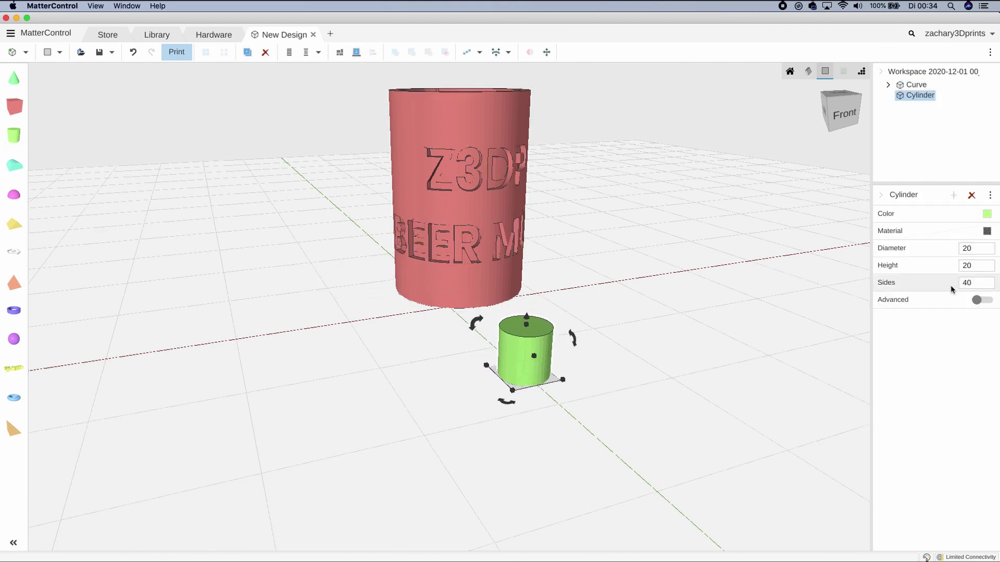
click(980, 281)
drag(977, 281, 951, 286)
text(100)
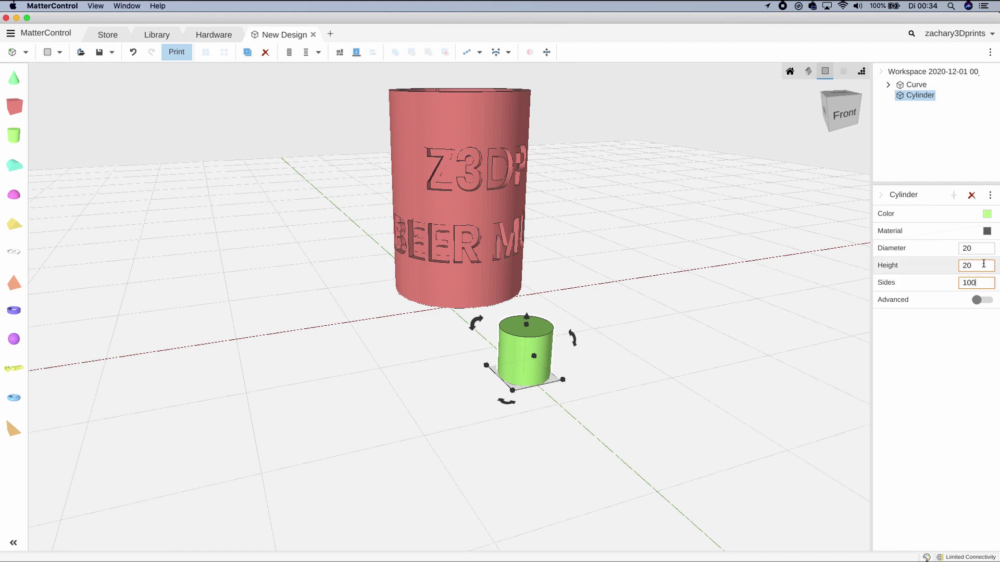
drag(982, 264, 905, 265)
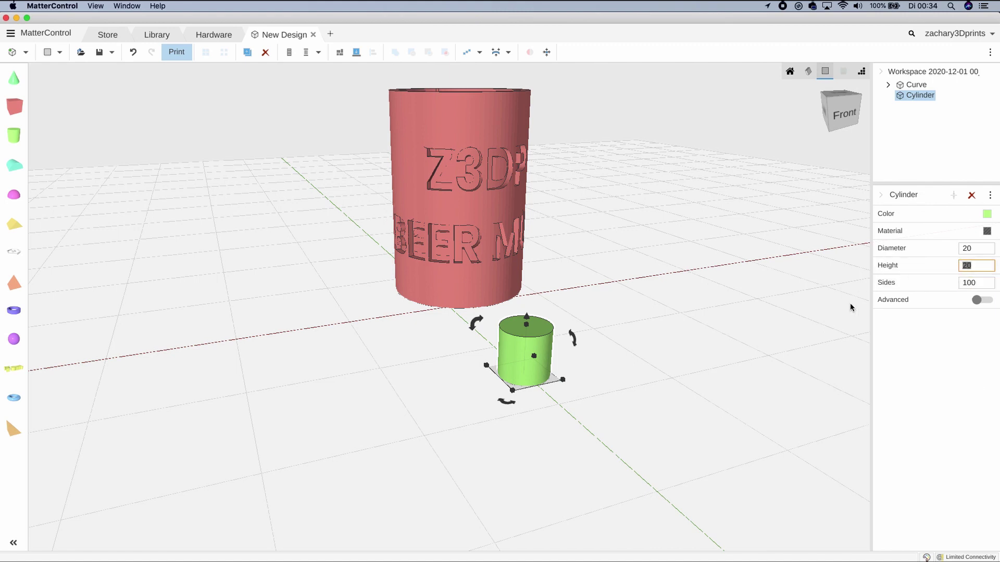
text(10)
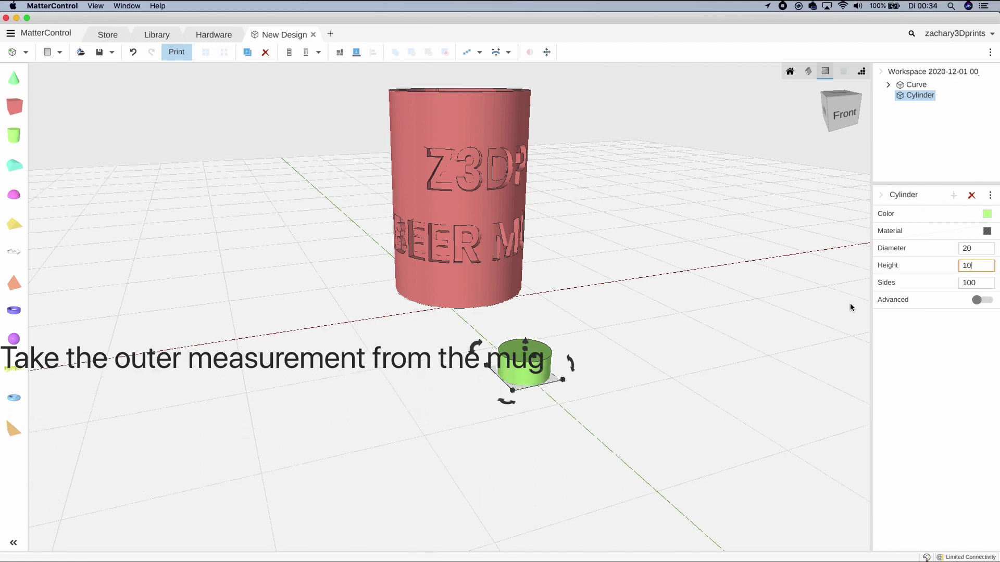
click(974, 251)
text(58)
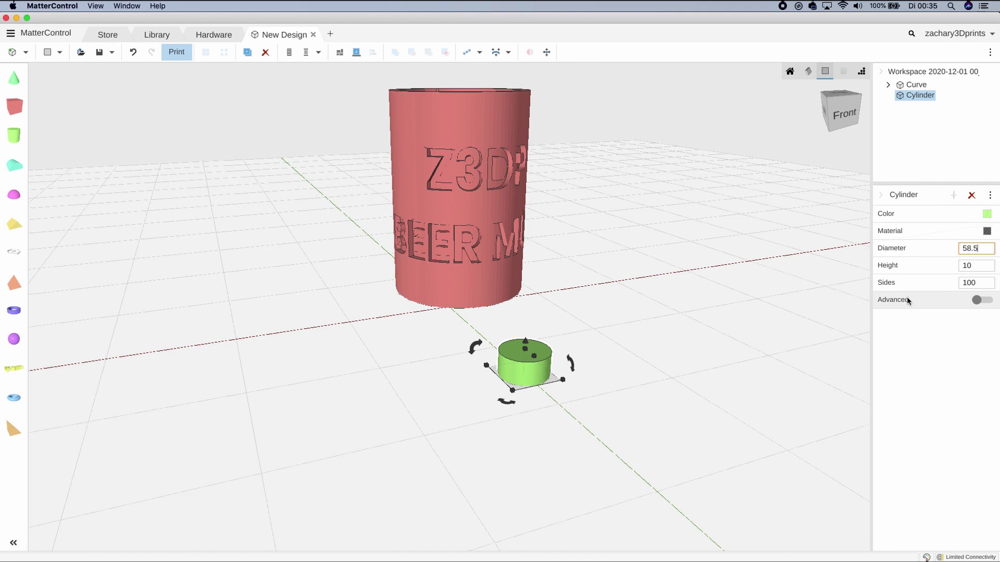
text(.5)
key(Return)
right_drag(625, 339, 589, 461)
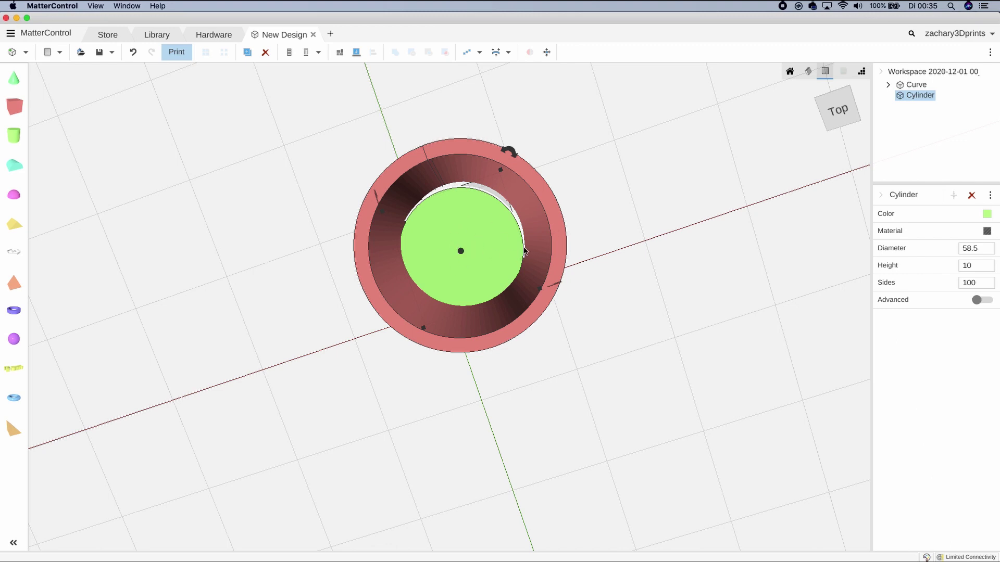
Align the mug and cylinder: centred on X and Y, bottoms level on Z.
shift+click(557, 235)
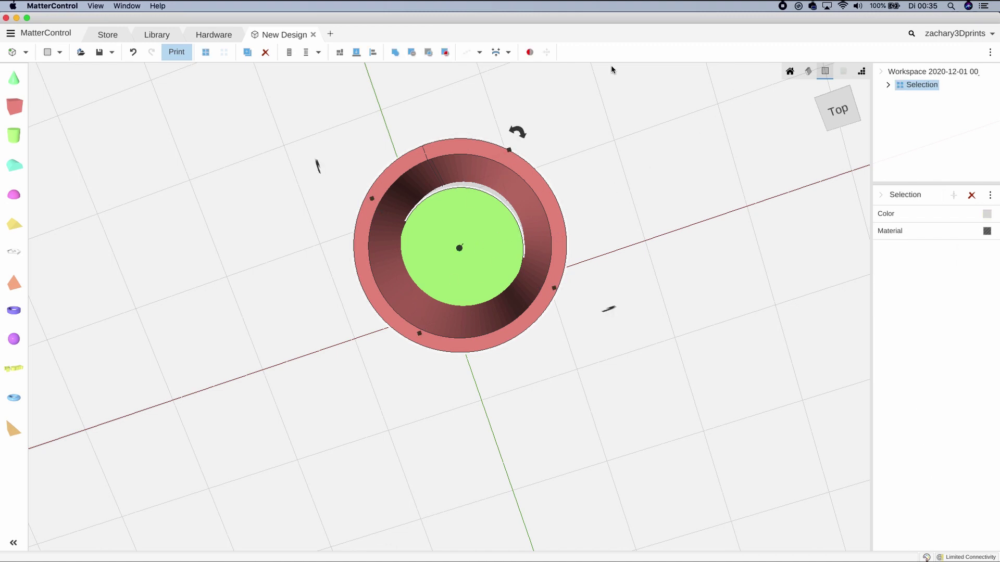
click(376, 54)
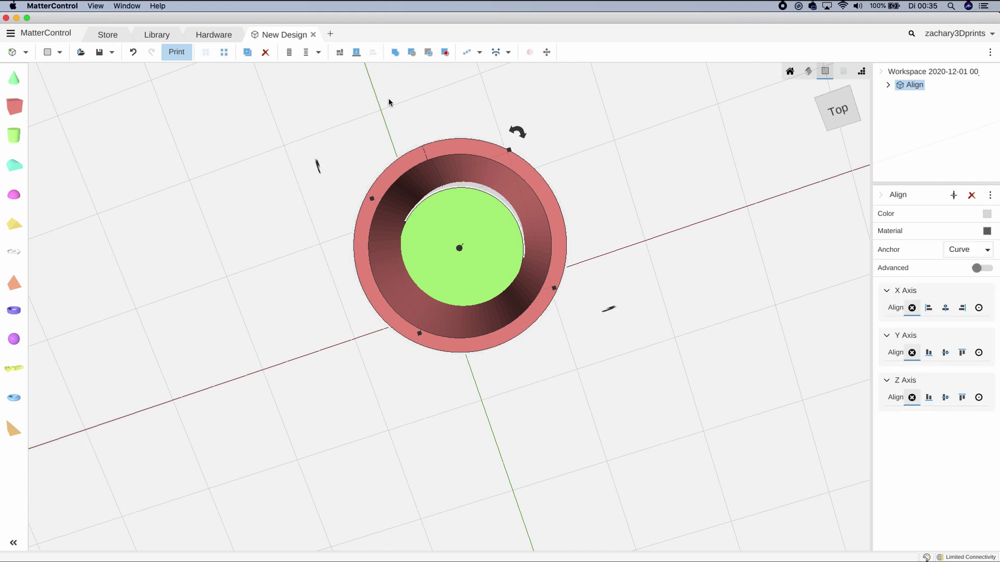
click(945, 307)
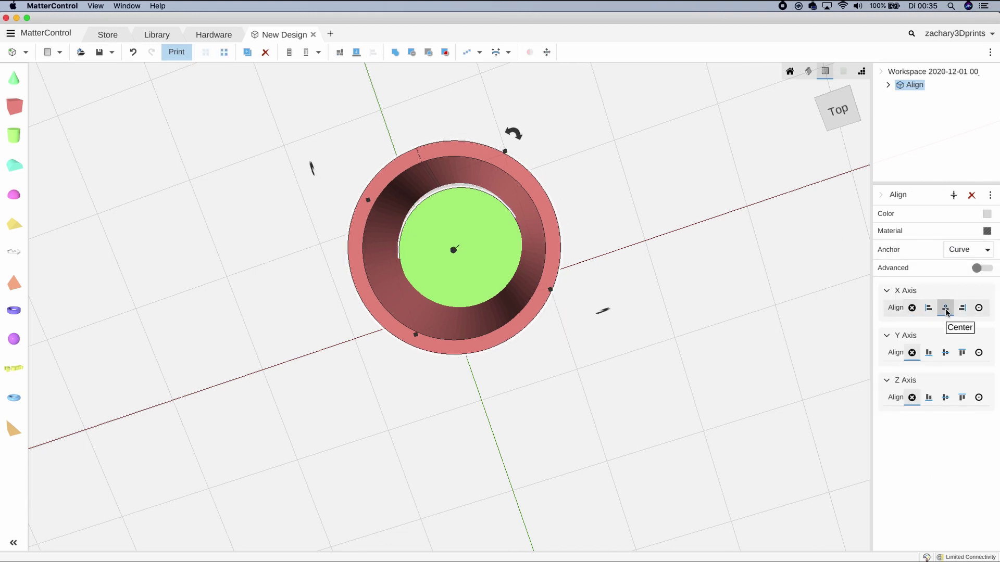
click(946, 354)
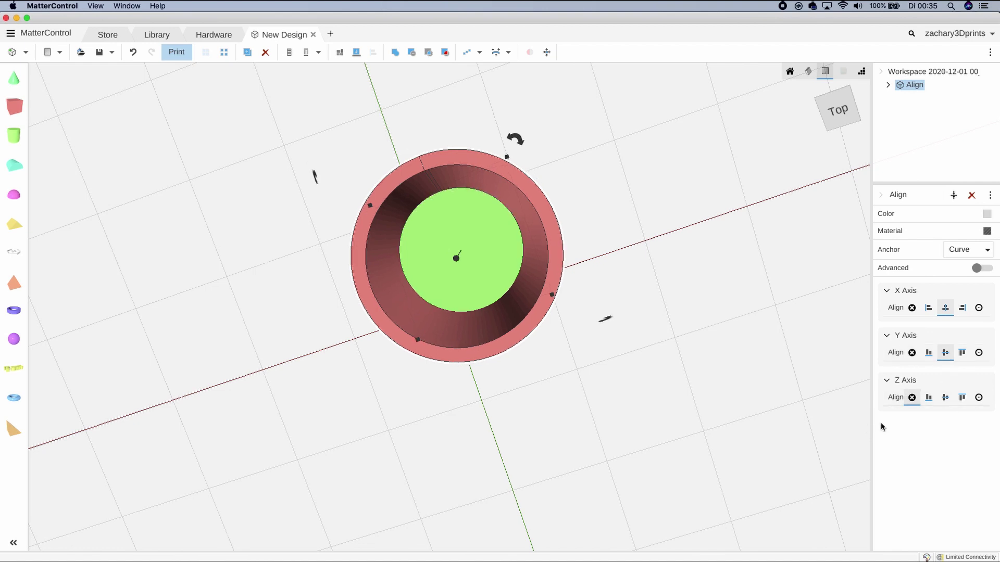
click(929, 398)
Rotate the aligned mug and cylinder 90° about the vertical axis.
drag(724, 346, 772, 151)
drag(607, 214, 540, 501)
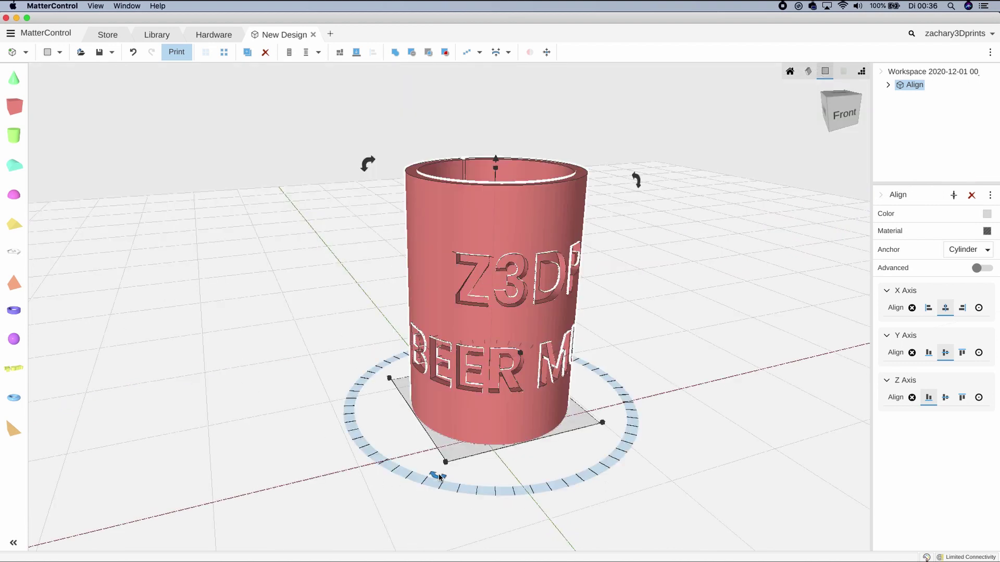
drag(437, 475, 652, 435)
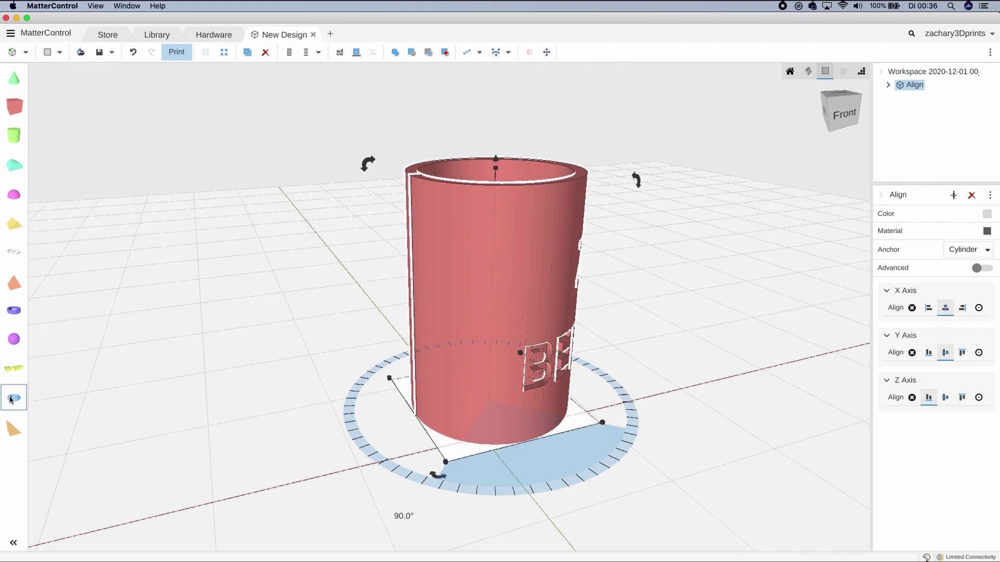
Add a Torus, rotate it 90° upright and lift it beside the mug.
drag(15, 402, 218, 483)
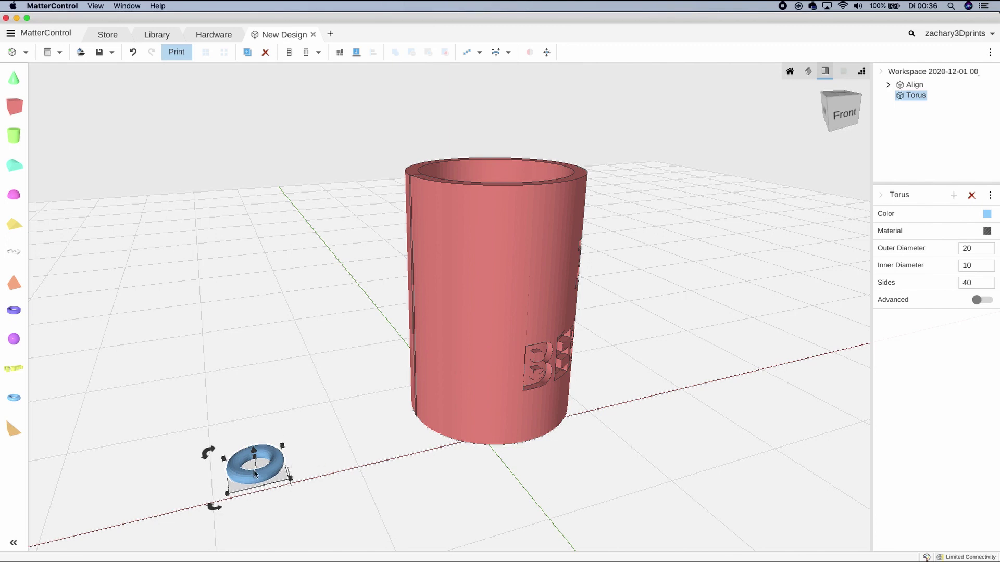
right_drag(281, 492, 427, 492)
drag(427, 492, 412, 232)
right_drag(461, 292, 435, 337)
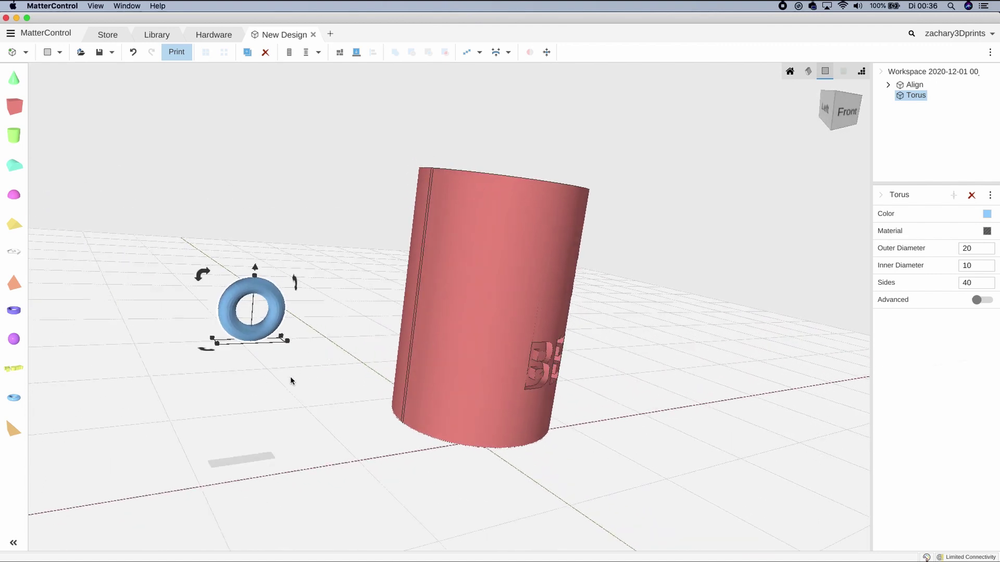
Stretch the torus taller and wider into a handle about 66.5 mm tall.
right_drag(215, 368, 221, 380)
drag(229, 380, 238, 394)
drag(272, 305, 272, 213)
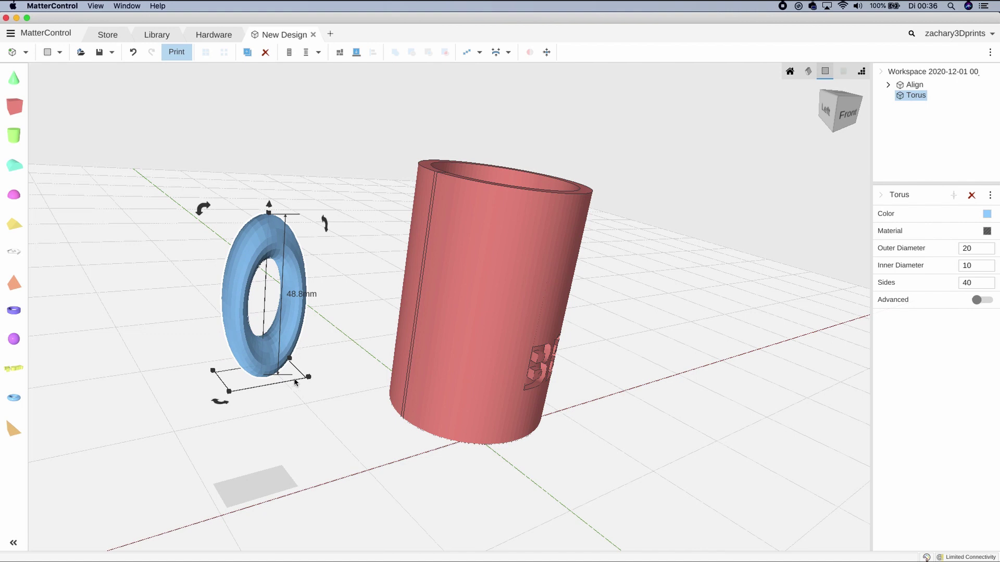
drag(308, 377, 335, 371)
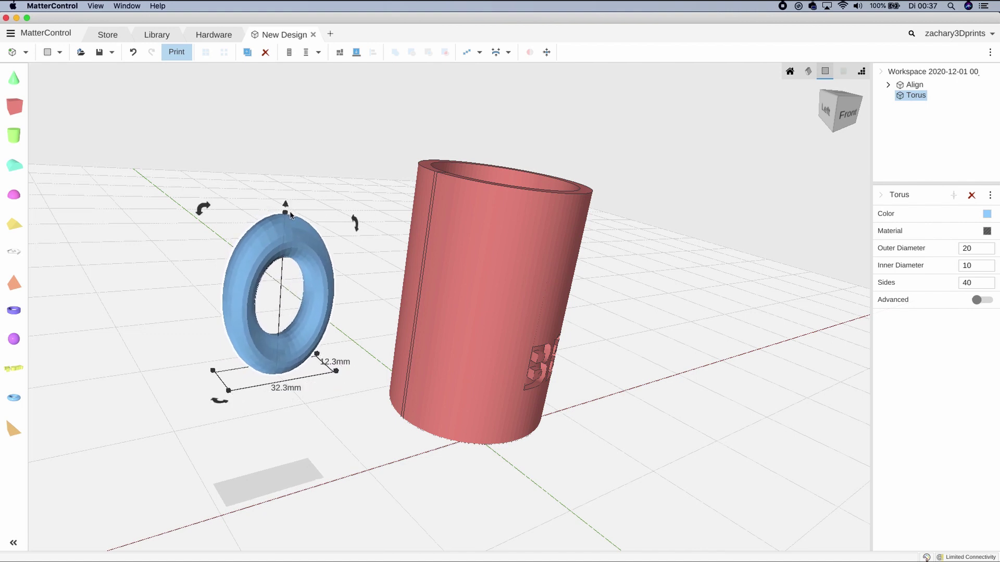
drag(289, 214, 290, 146)
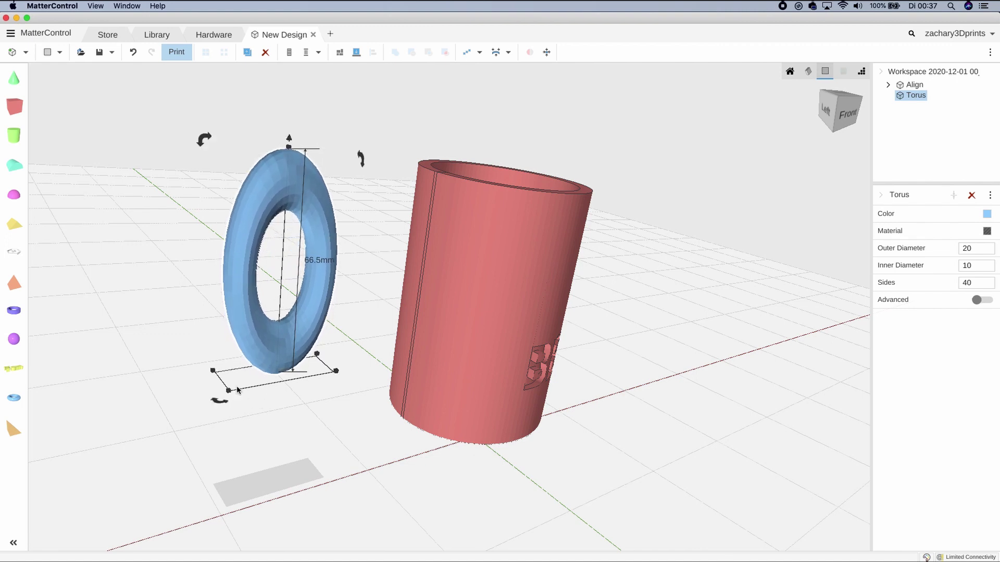
Scale the torus up slightly and give it 100 sides.
drag(229, 391, 215, 396)
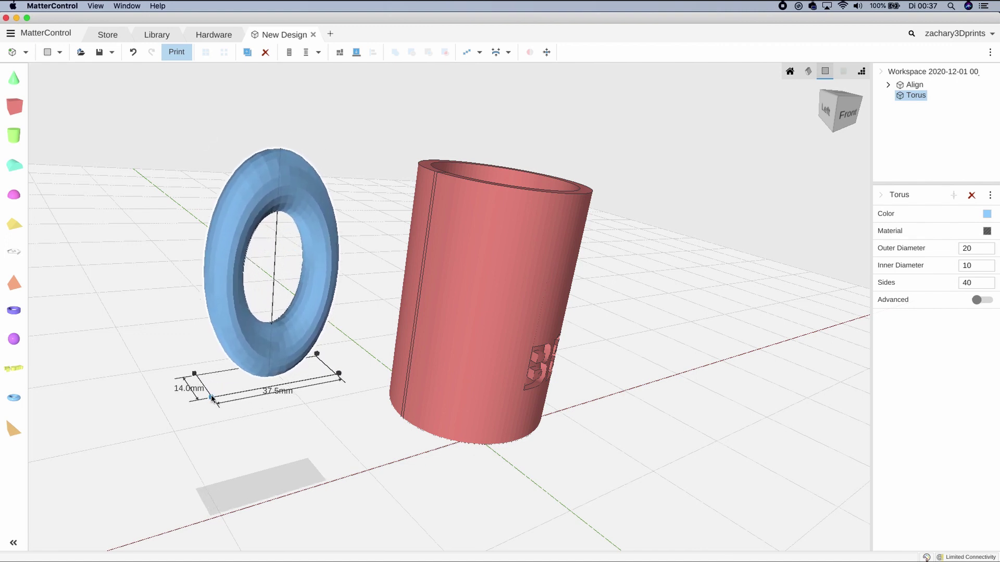
drag(211, 397, 204, 400)
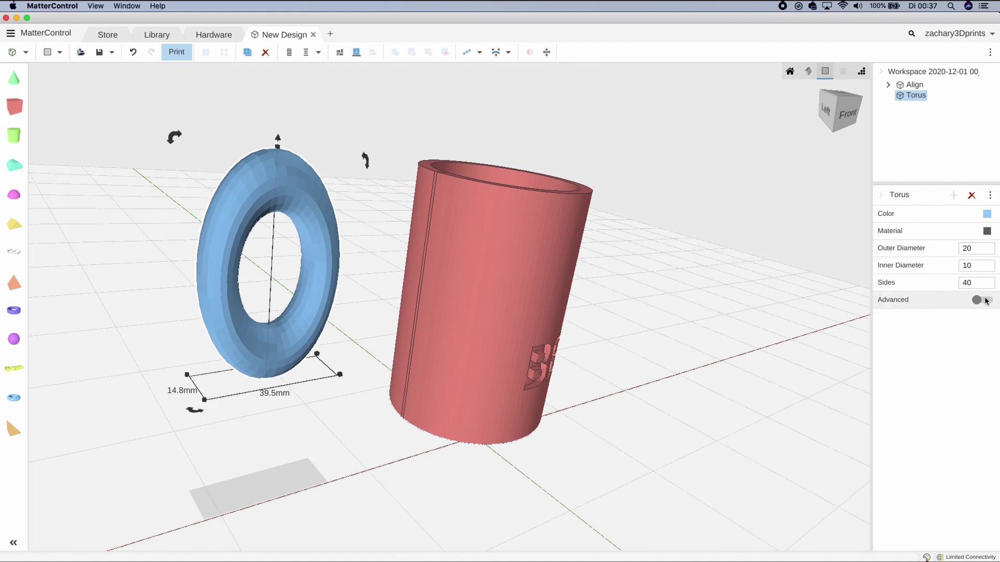
click(970, 283)
text(100)
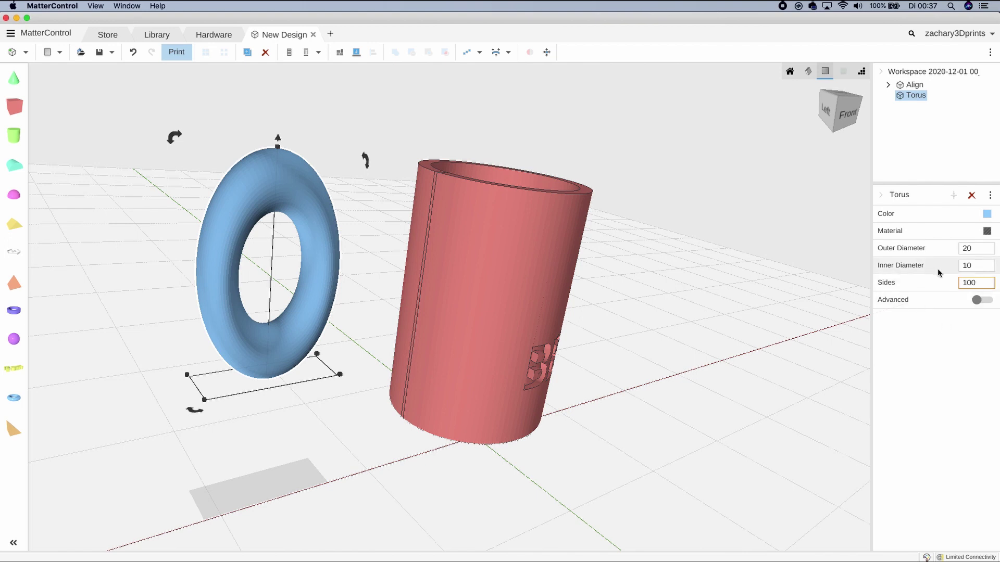
Set the torus Inner Diameter to 12 and reselect the torus.
click(965, 266)
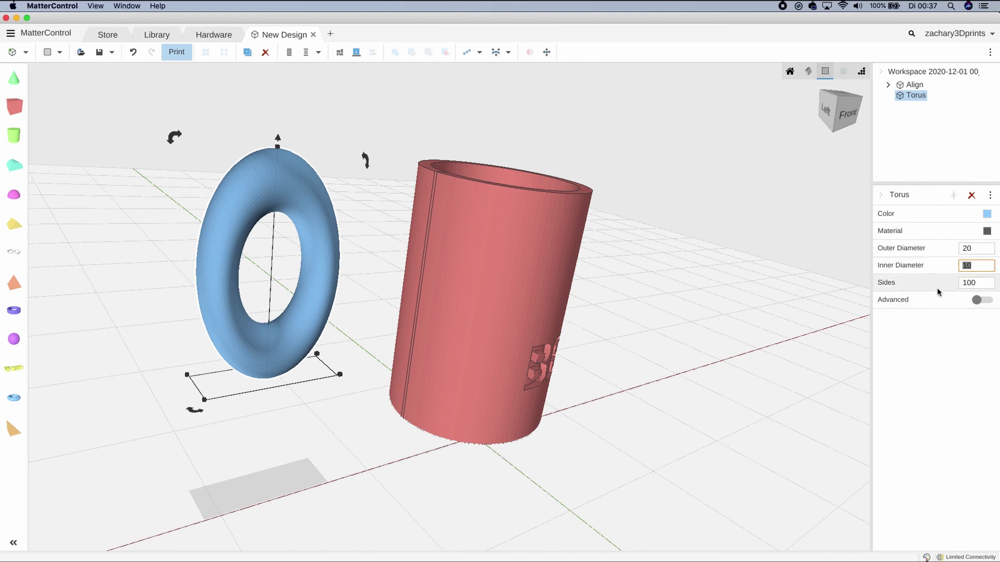
text(5)
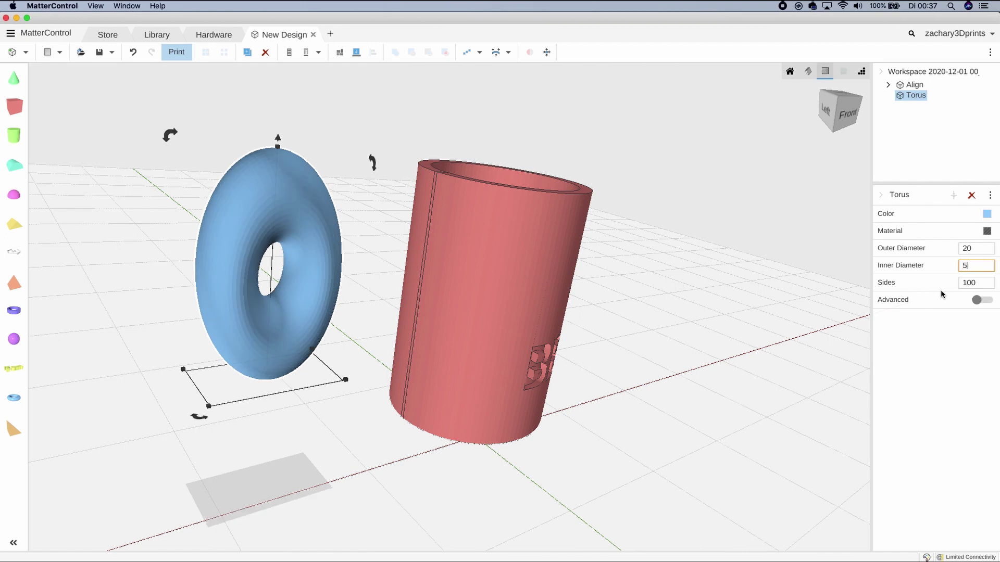
drag(979, 264, 957, 269)
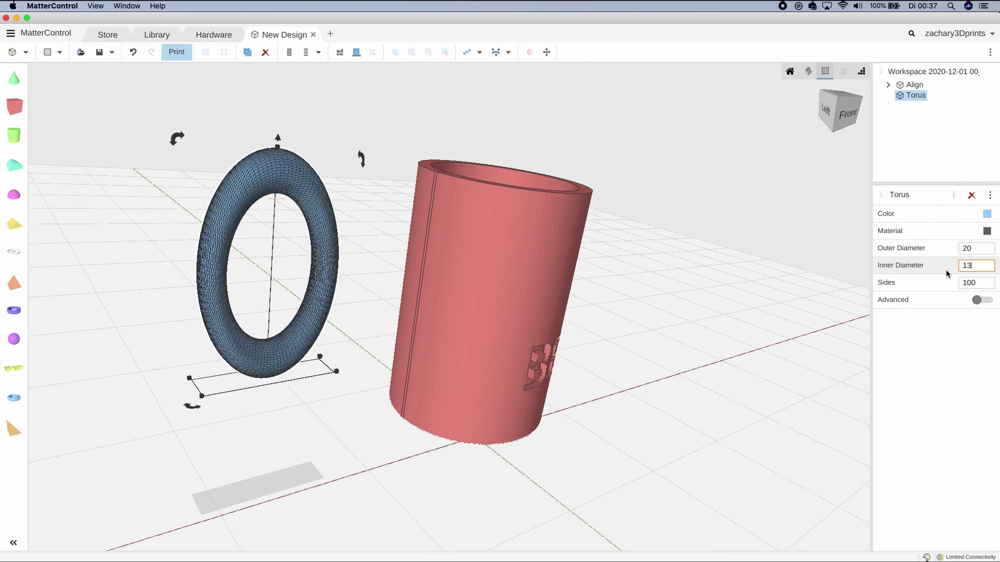
key(BackSpace)
text(0)
drag(976, 265, 942, 273)
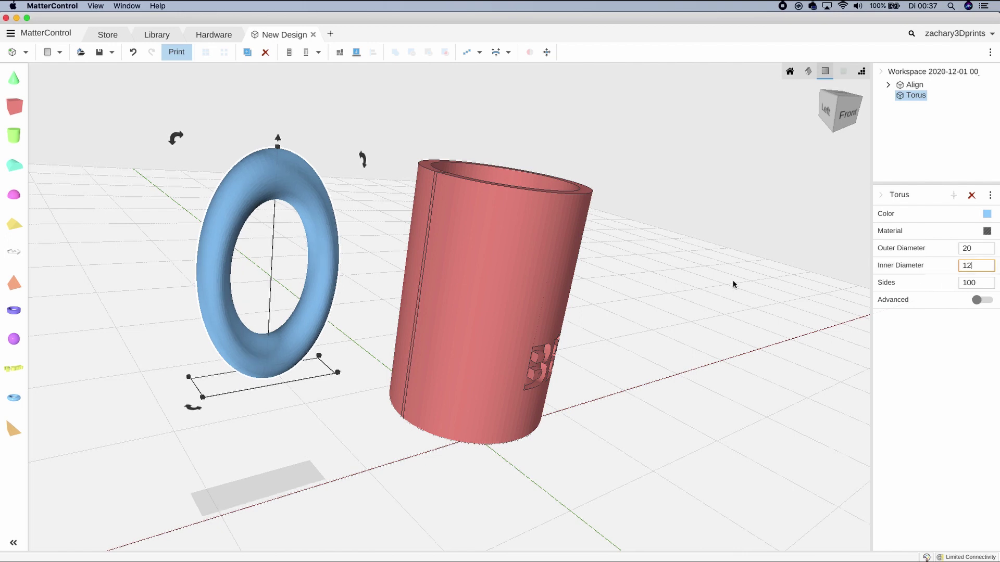
drag(350, 272, 325, 264)
click(283, 195)
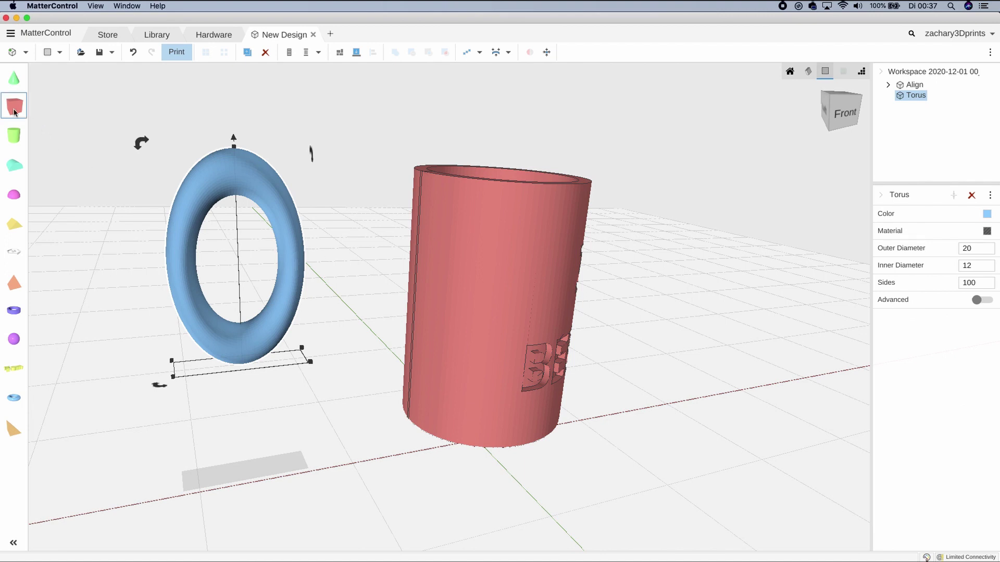
Add a cube, raise it and stretch it about 75.3 mm tall over half the torus.
drag(14, 107, 291, 372)
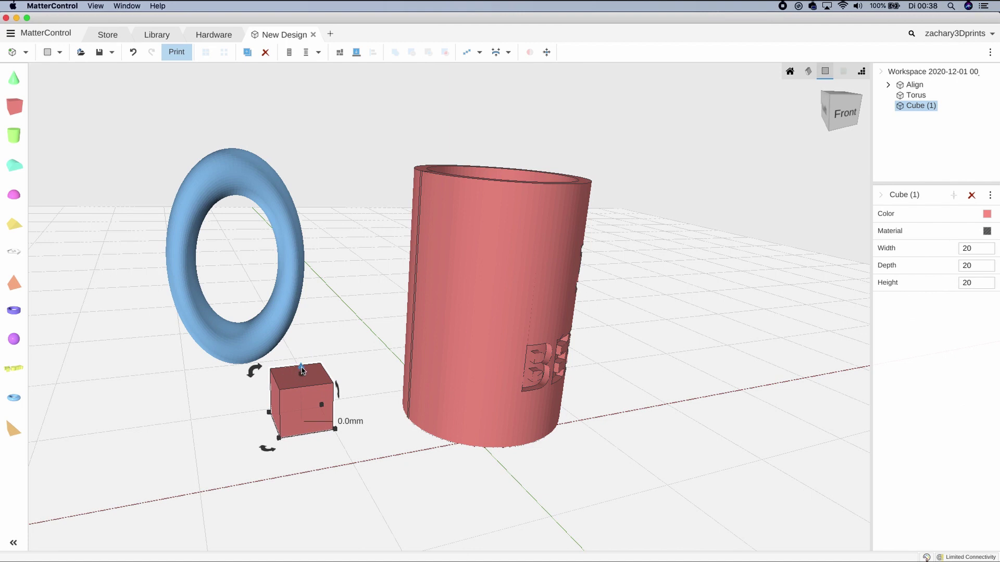
drag(302, 373, 316, 268)
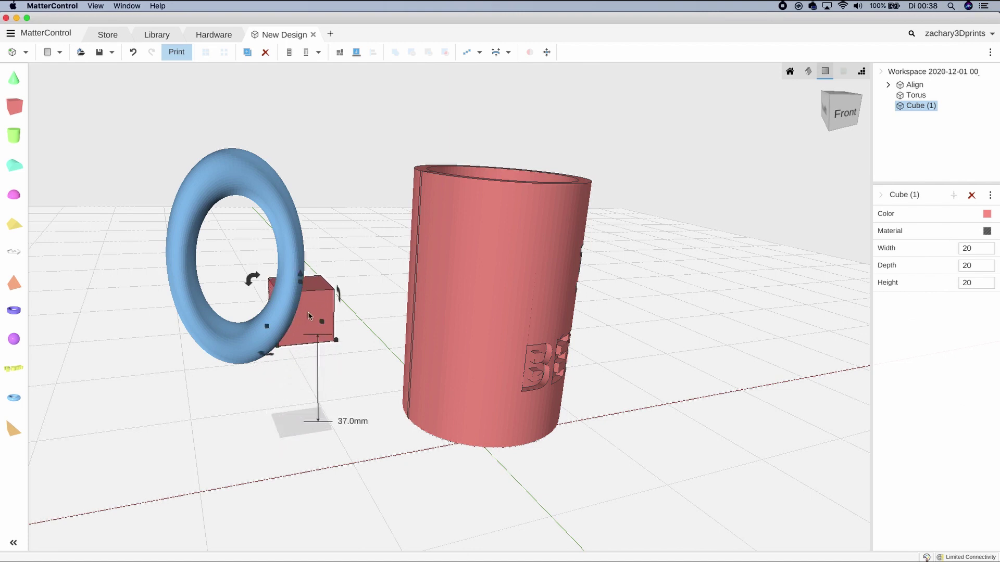
drag(310, 316, 290, 352)
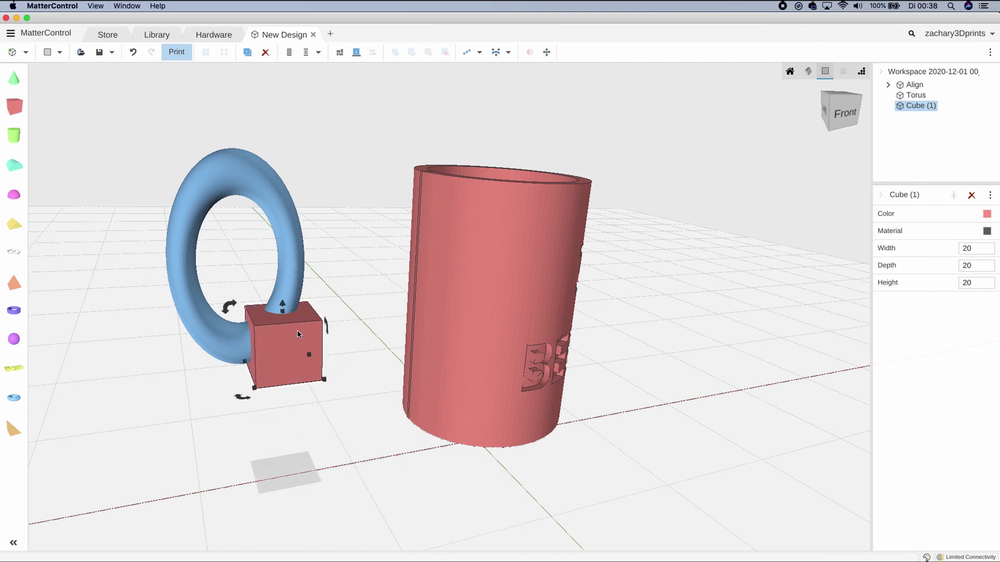
drag(289, 314, 271, 127)
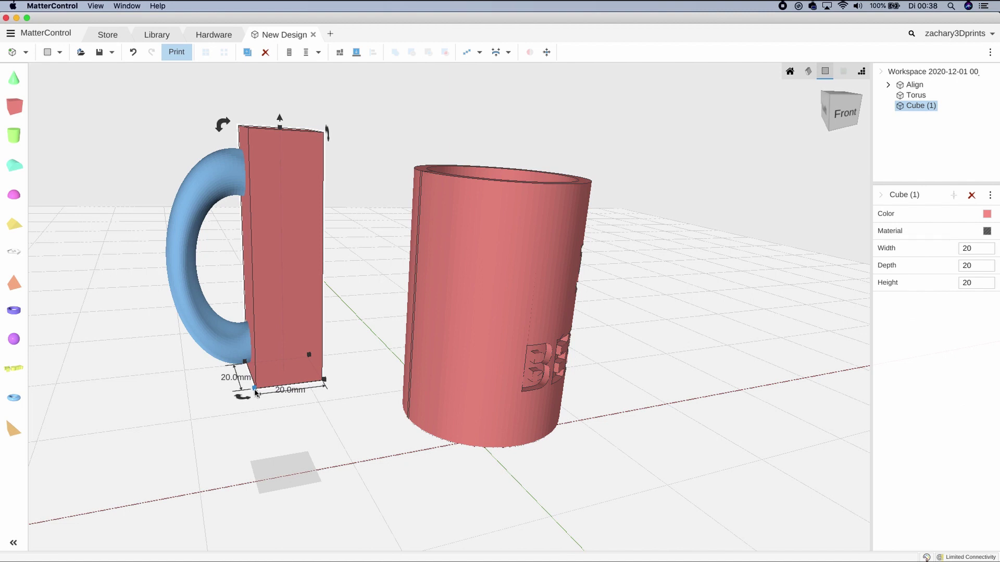
right_drag(257, 390, 315, 415)
drag(372, 413, 360, 406)
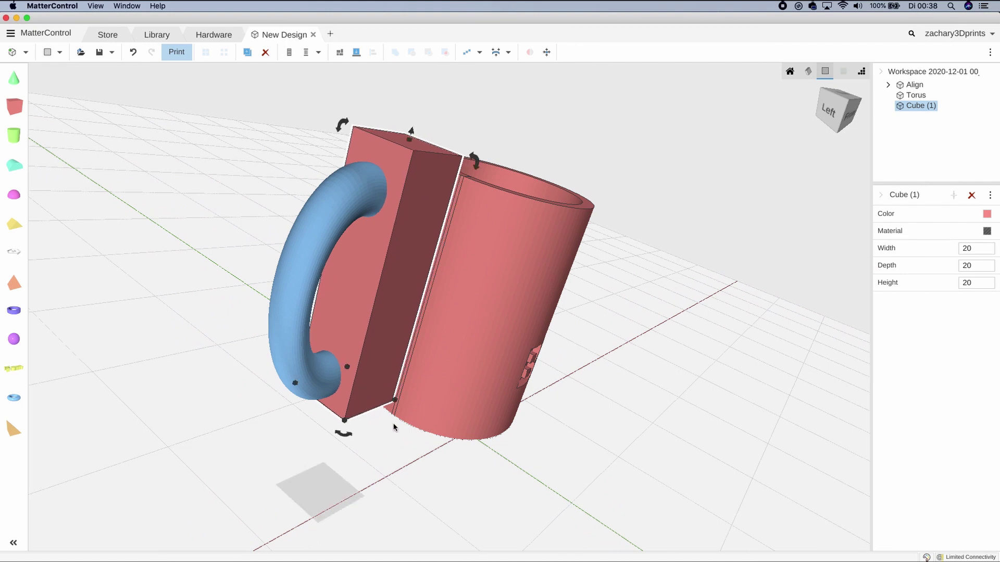
Align the torus to the tall block, centred on Y and Z with X set to None.
shift+click(316, 389)
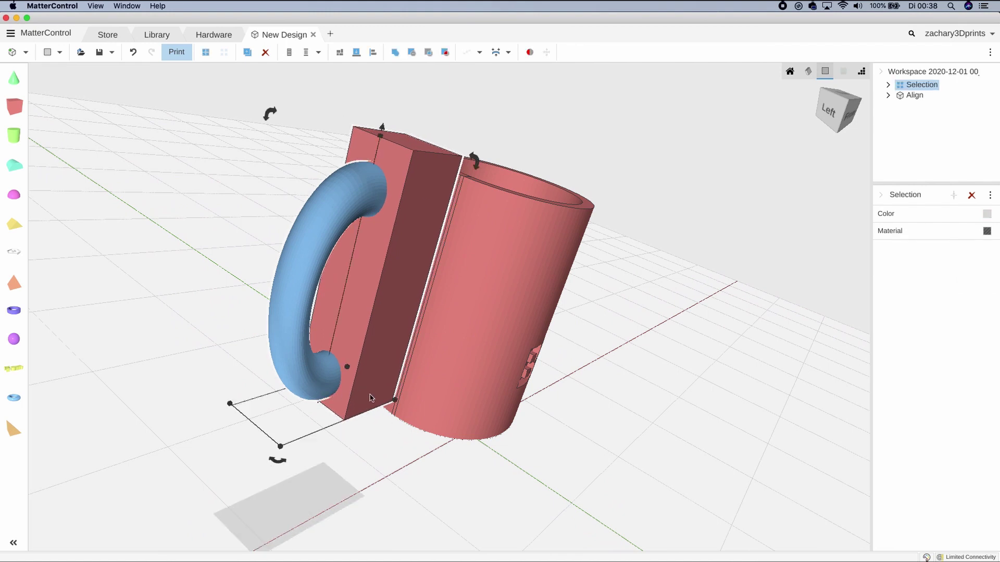
click(373, 52)
click(945, 308)
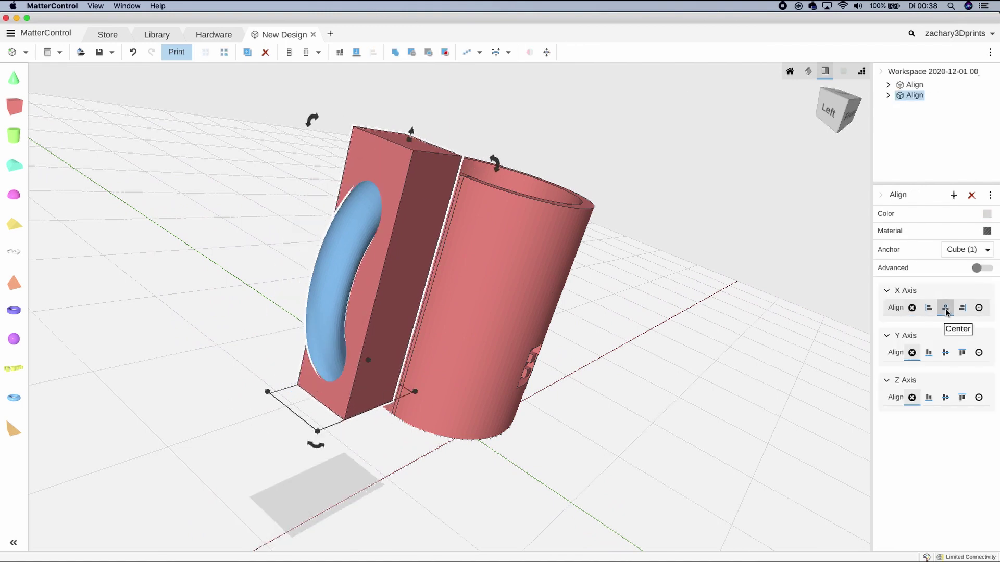
click(913, 309)
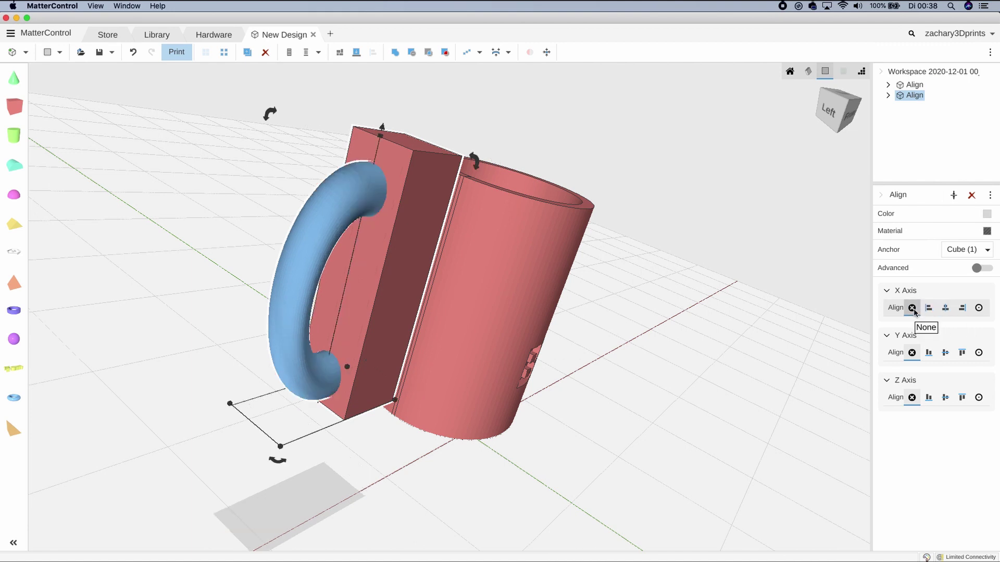
click(945, 353)
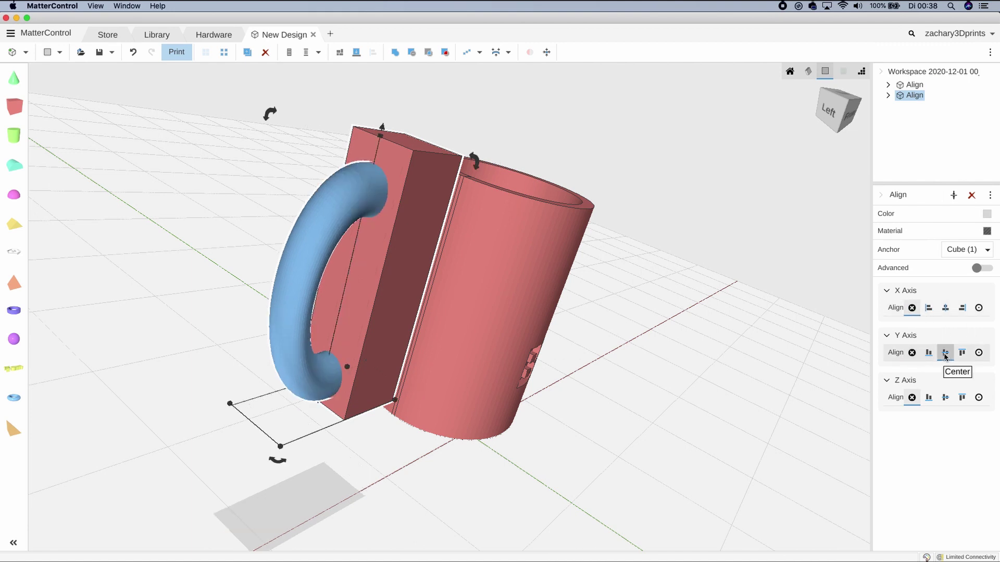
click(945, 398)
right_drag(643, 372, 659, 335)
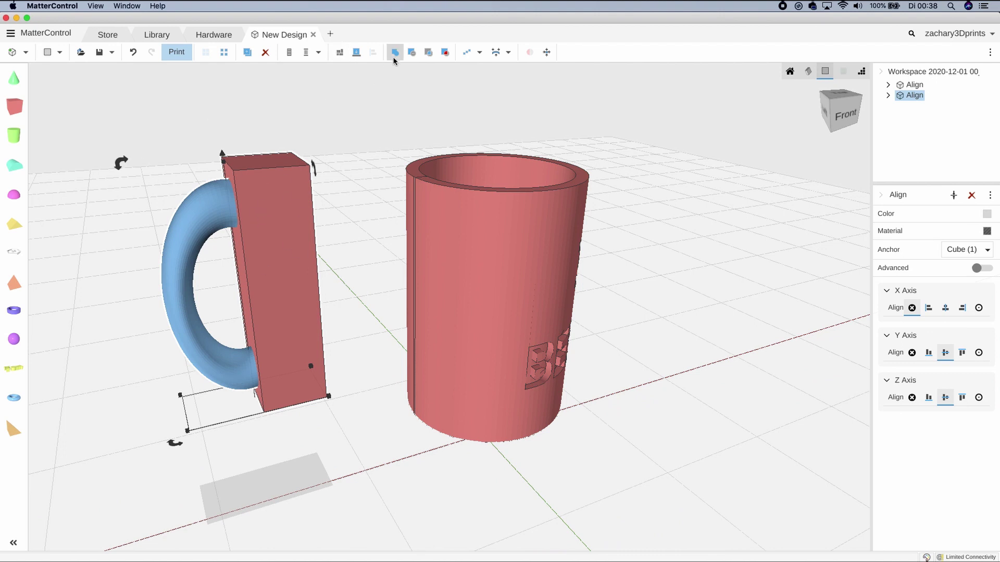
Subtract Cube (1) from the torus, leaving a C-shaped half-torus handle.
click(412, 53)
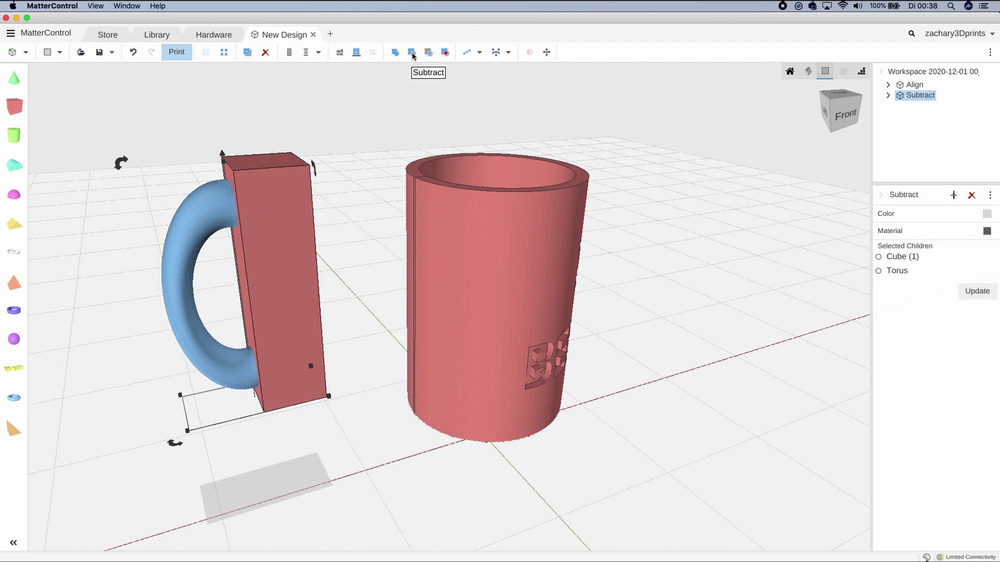
click(892, 259)
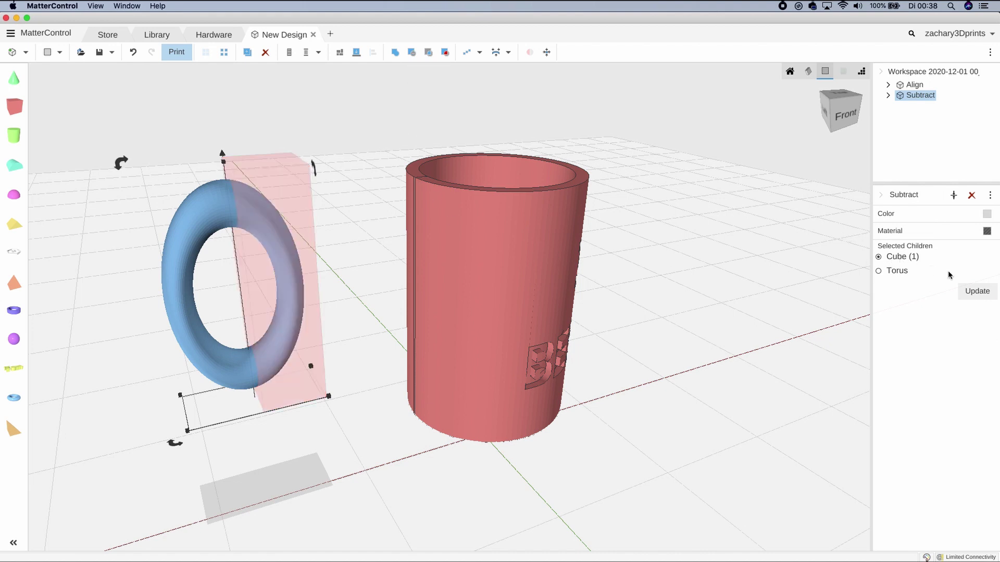
click(980, 295)
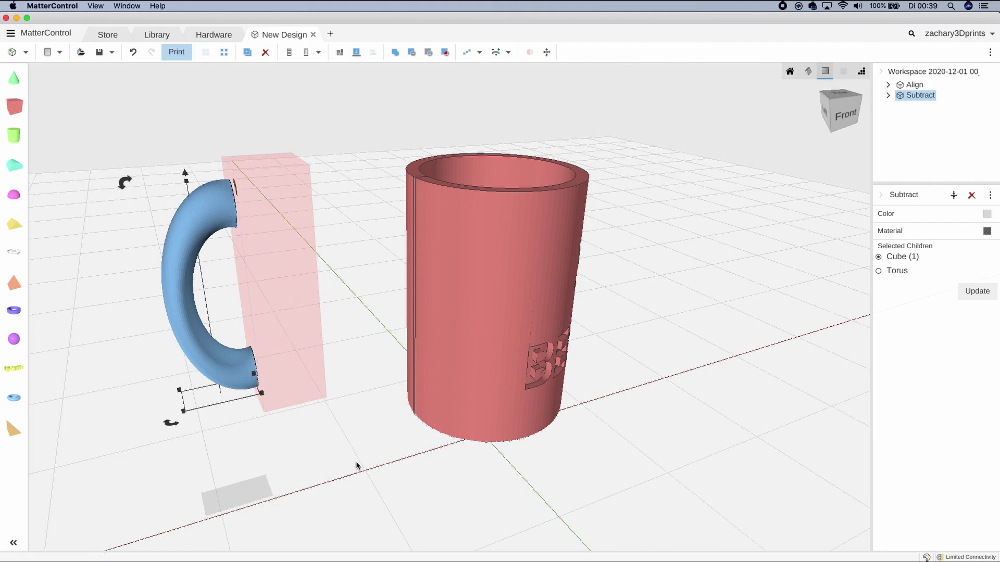
click(486, 498)
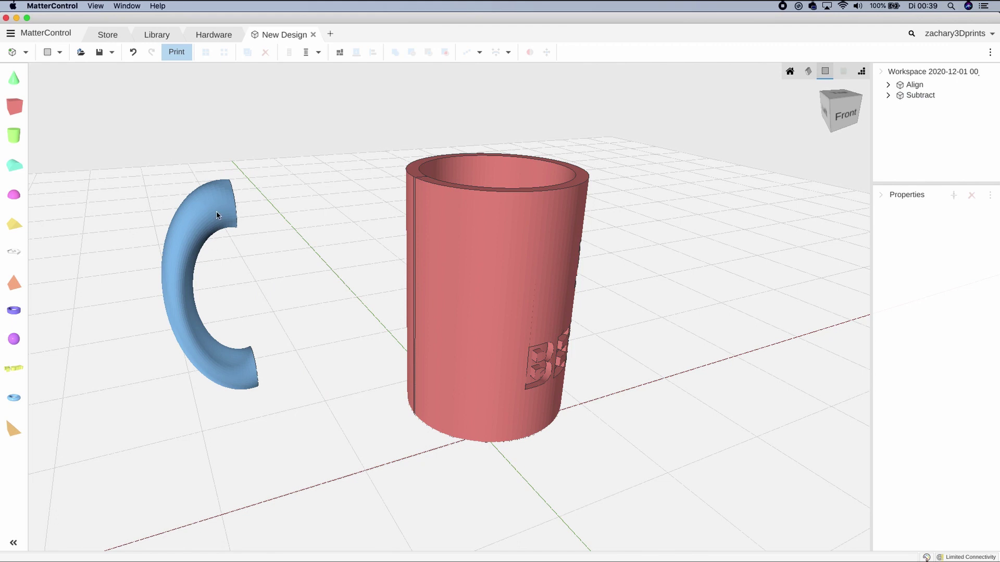
Move the handle against the mug and align both centred on Y, with X set to None.
drag(214, 210, 395, 198)
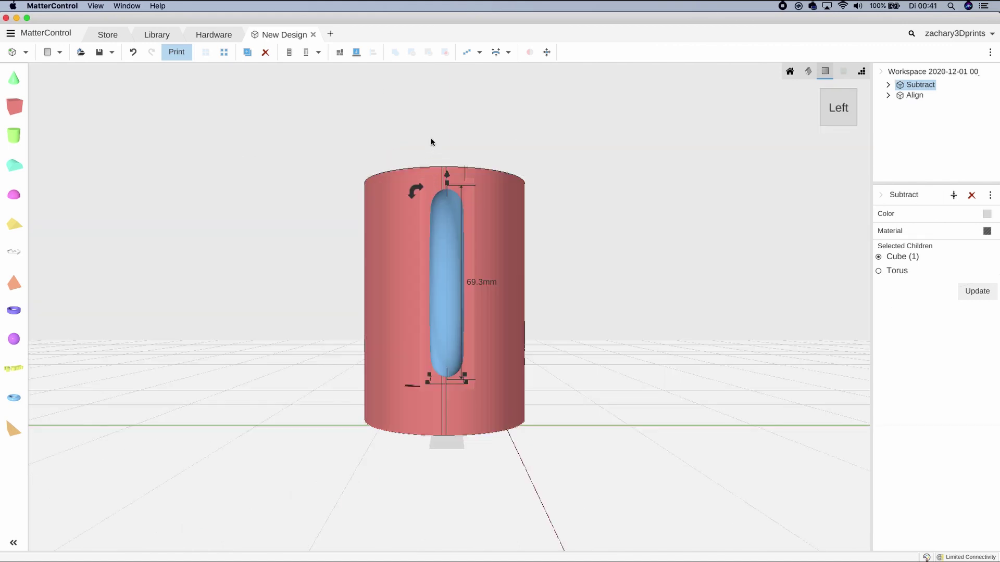
drag(338, 145, 562, 453)
click(373, 54)
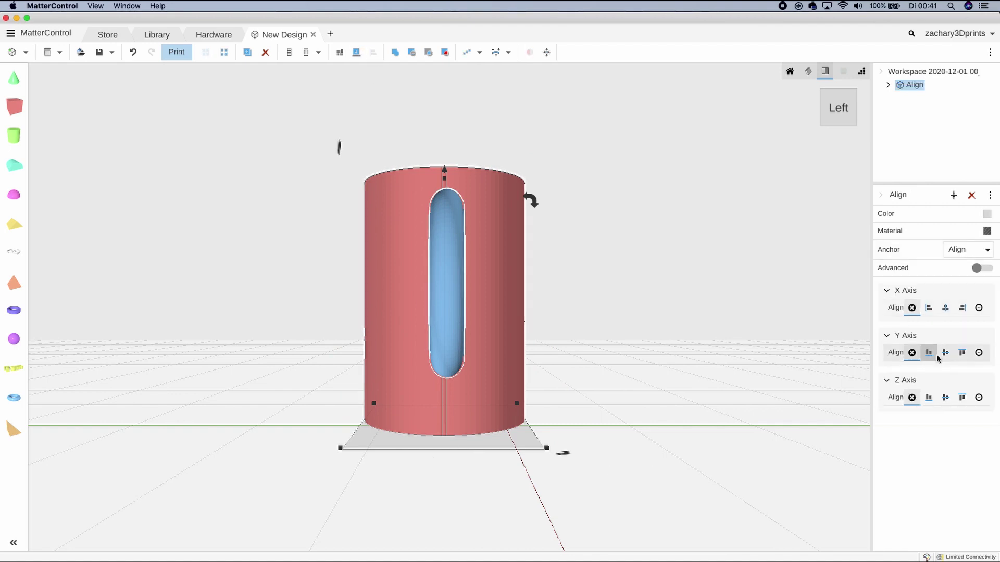
click(946, 311)
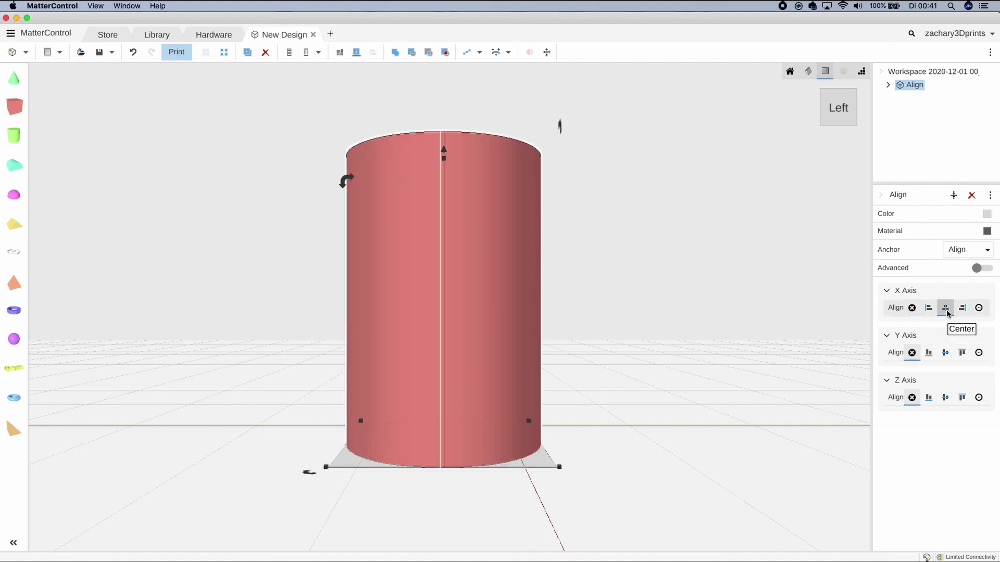
click(912, 308)
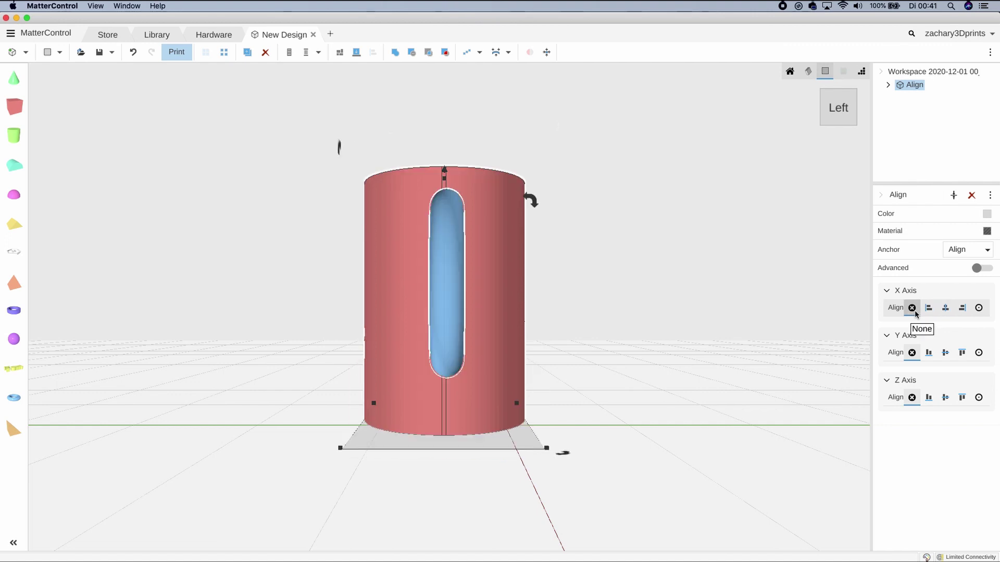
click(946, 354)
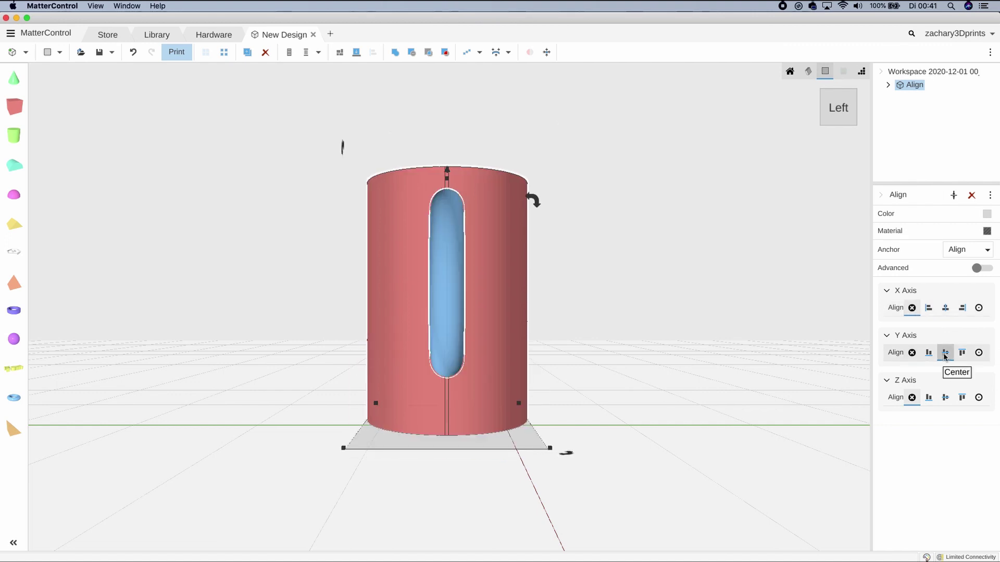
right_drag(630, 369, 692, 417)
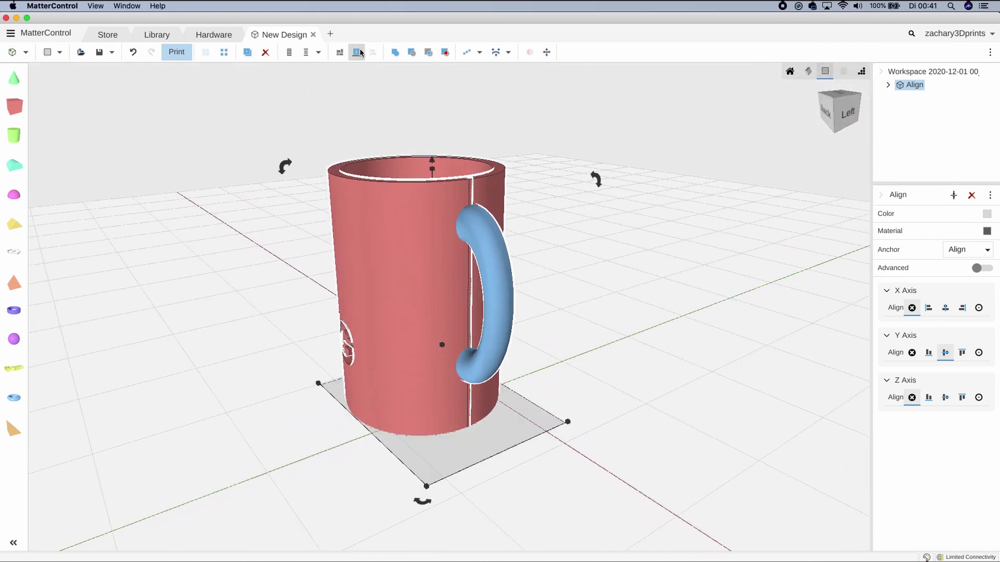
Combine the mug and handle, then view the result from front, right and back.
click(399, 54)
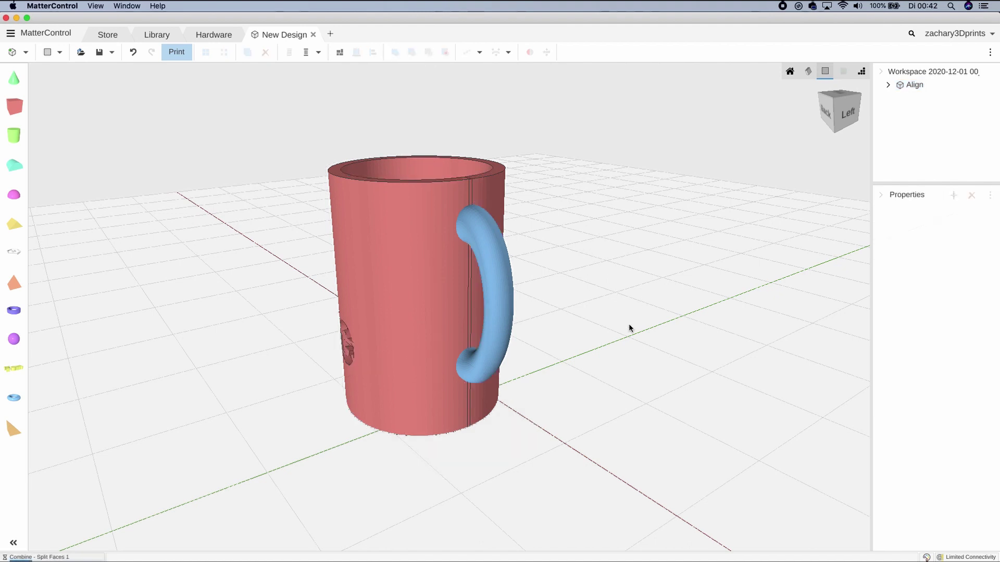
right_drag(630, 330, 604, 335)
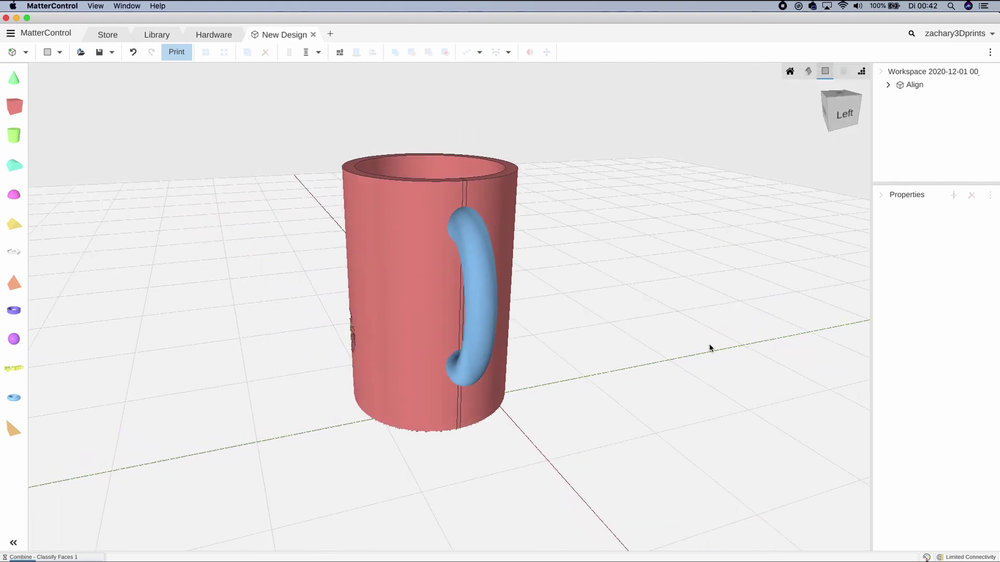
click(839, 115)
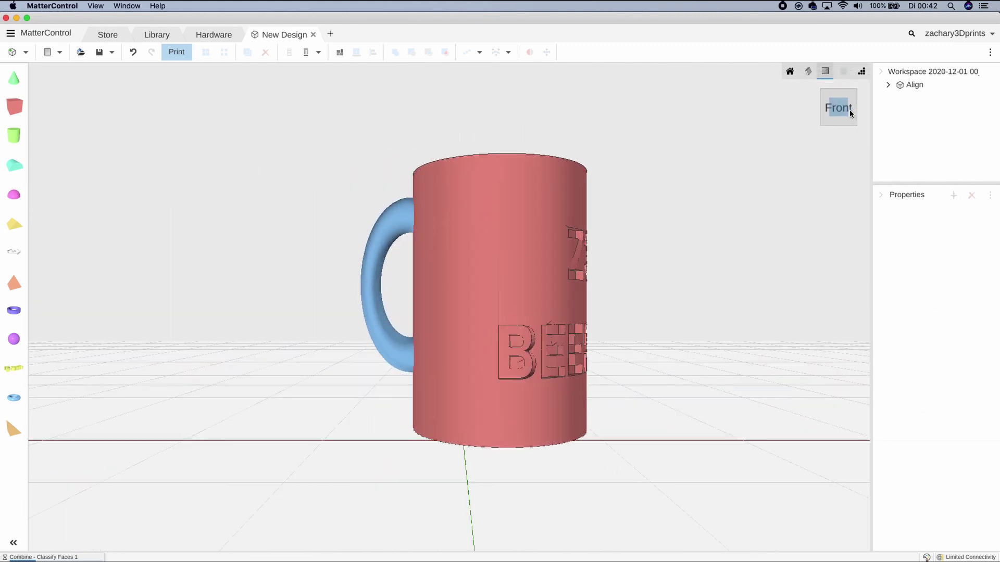
click(852, 111)
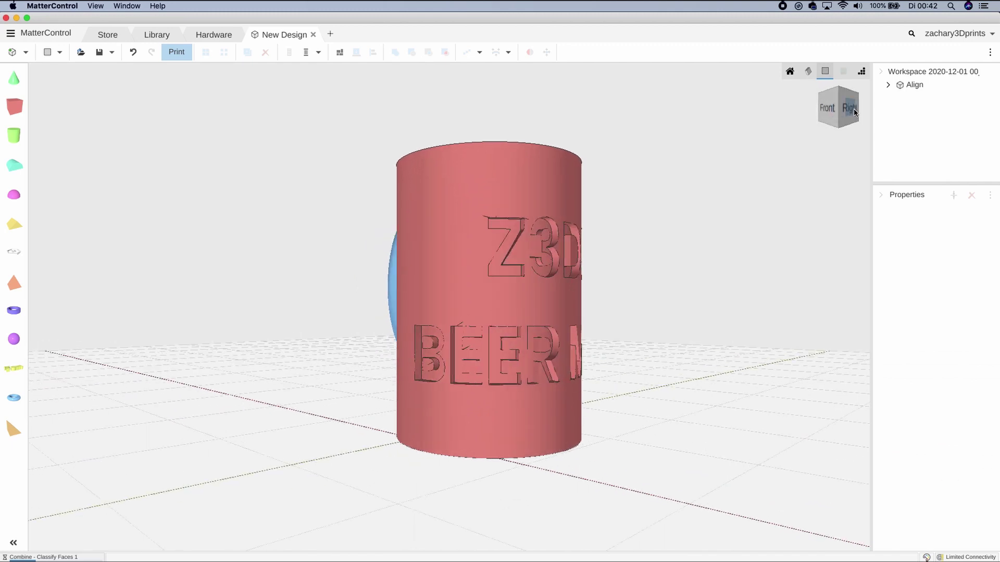
click(852, 110)
click(852, 108)
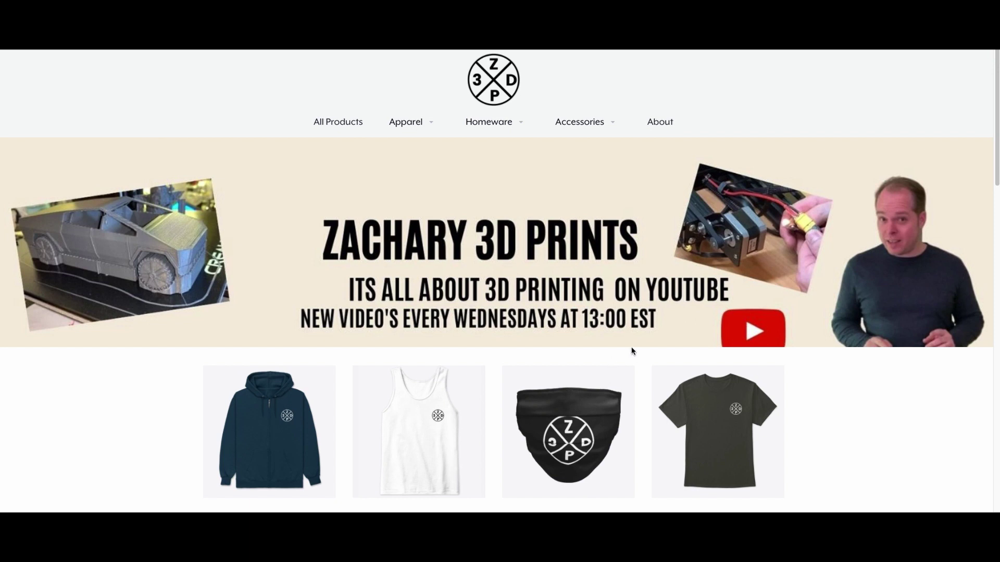
Scroll down to the product grid showing the Z3DP zipper hoodie at €47.99 and other items.
scroll(632, 350, down, 4)
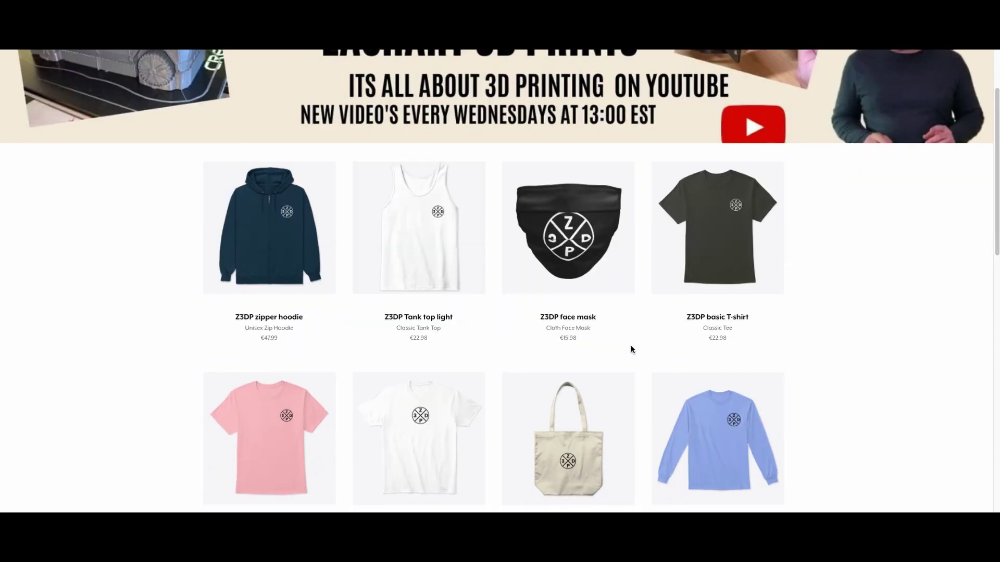